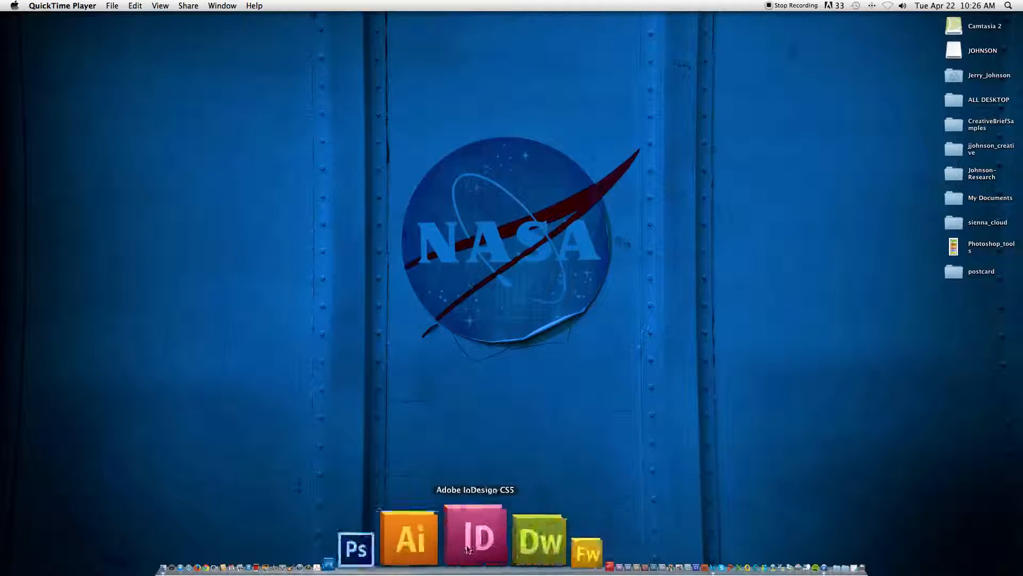
Launch Adobe Photoshop CS6 and widen its window while leaving the desktop icons uncovered.
left_click(428, 530)
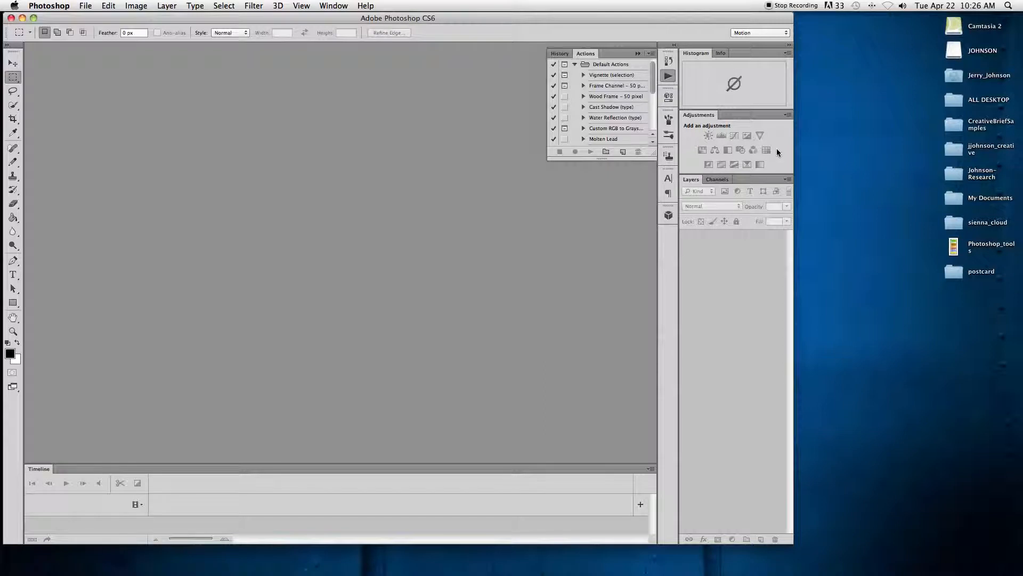
left_click_drag(792, 541, 958, 545)
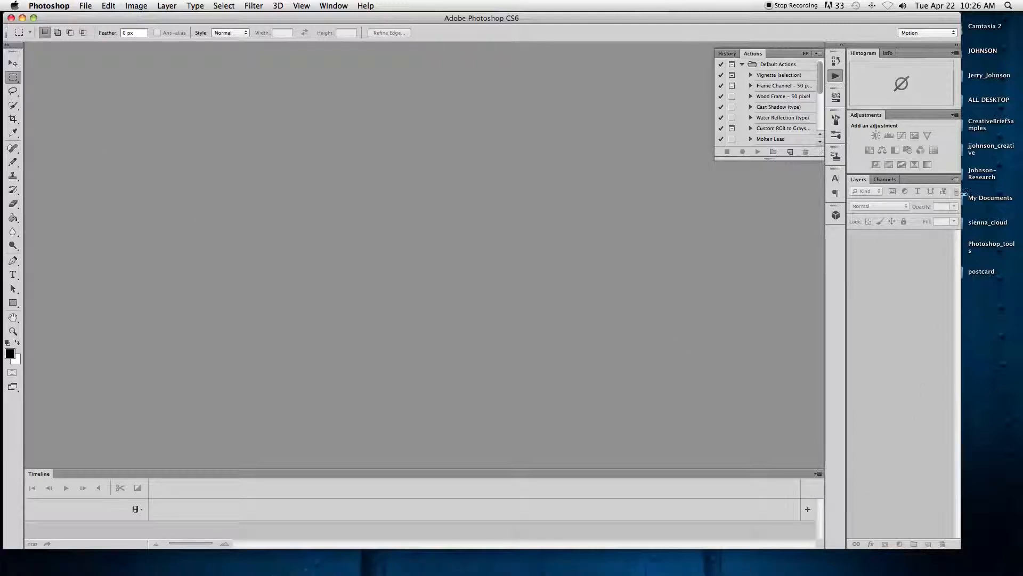
left_click_drag(958, 546, 887, 537)
Open the Photoshop_tools image from the desktop in Preview, shrink its window and place it beside the Photoshop window.
double_click(954, 246)
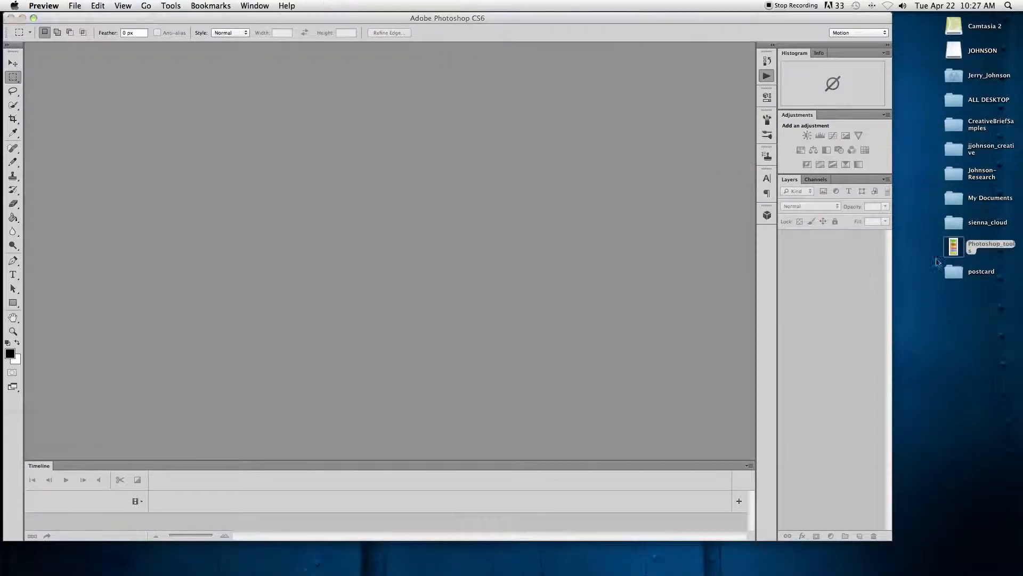
left_click_drag(217, 394, 630, 467)
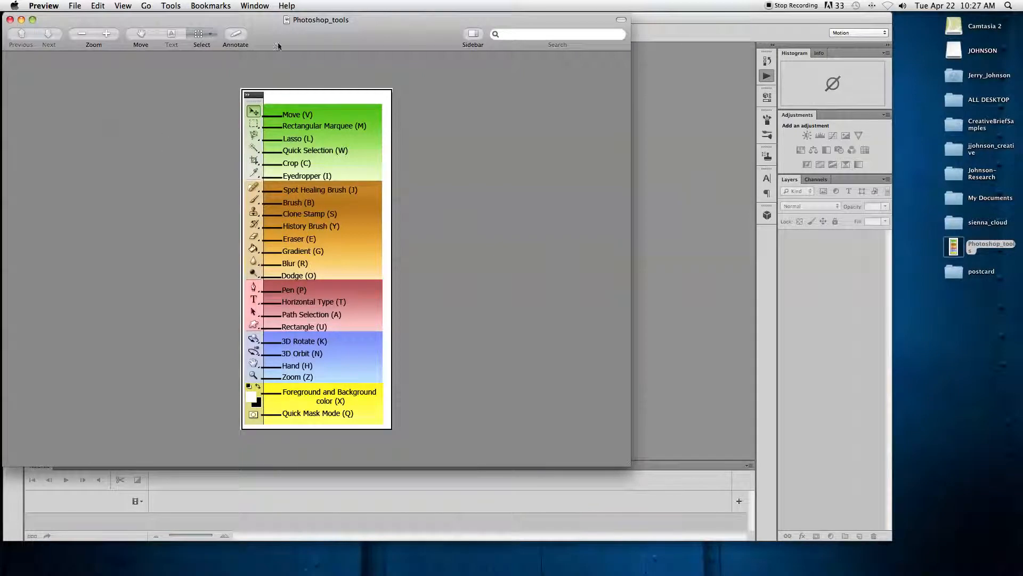
left_click_drag(629, 462, 257, 435)
left_click_drag(56, 20, 910, 7)
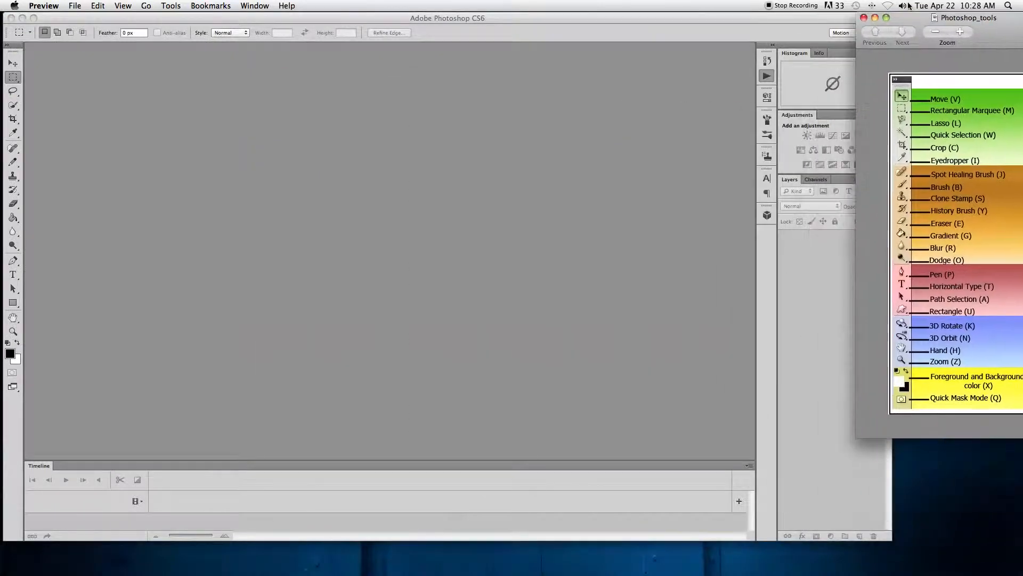
Switch to Photoshop and open underwater.jpg from the postcard folder on the Desktop.
left_click(487, 17)
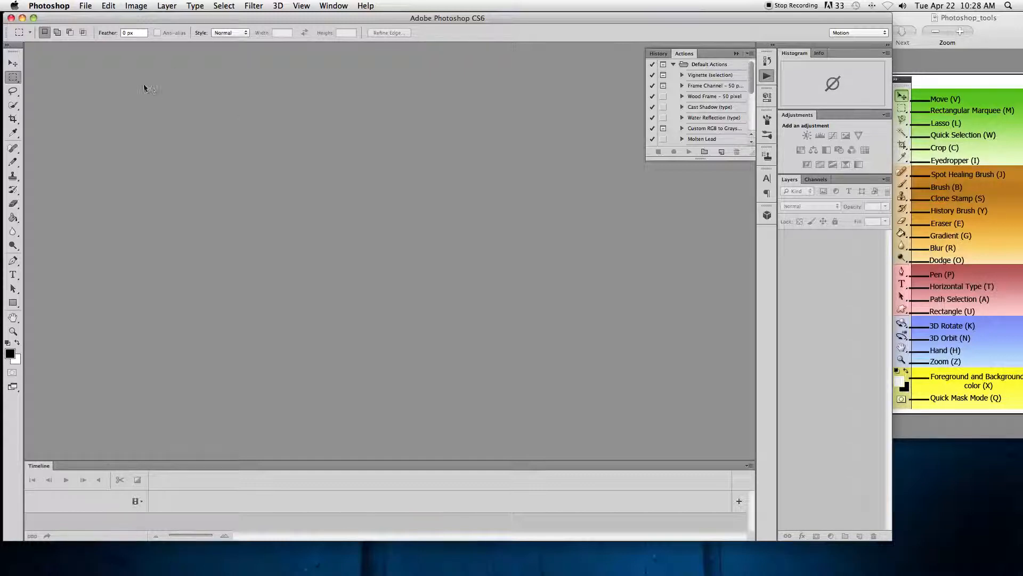
left_click(86, 7)
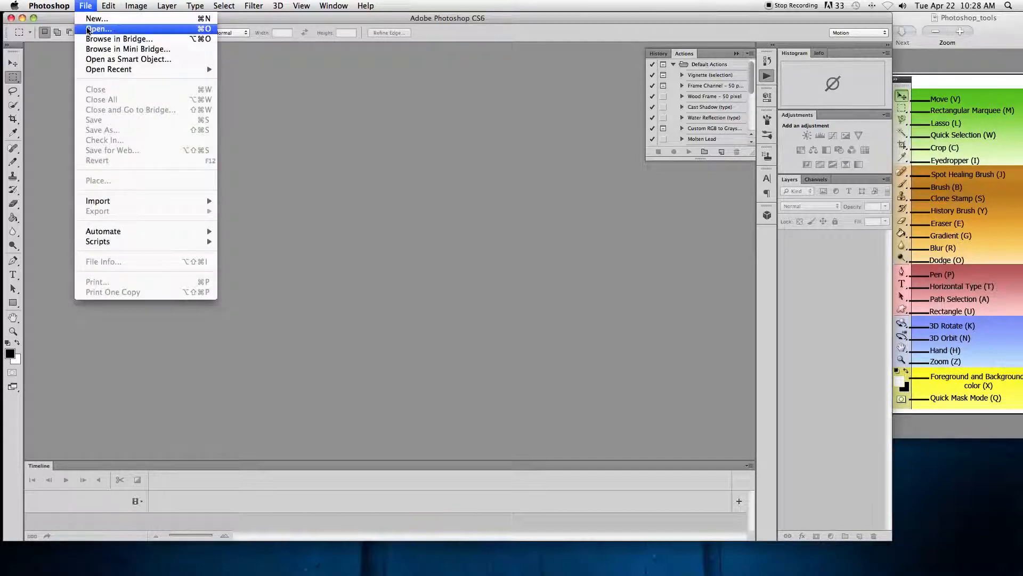
left_click(87, 5)
left_click(87, 6)
left_click(88, 33)
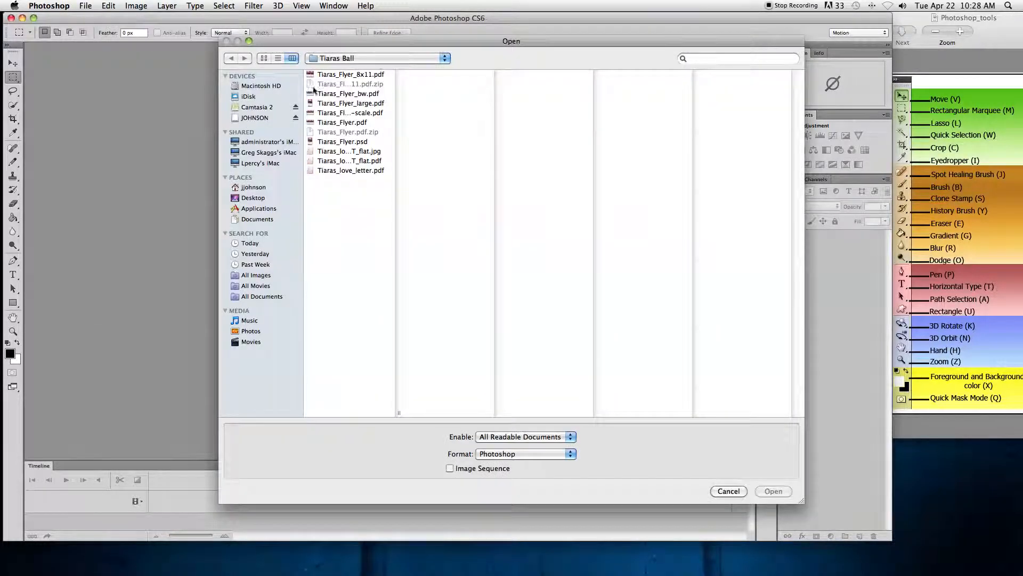
left_click(234, 198)
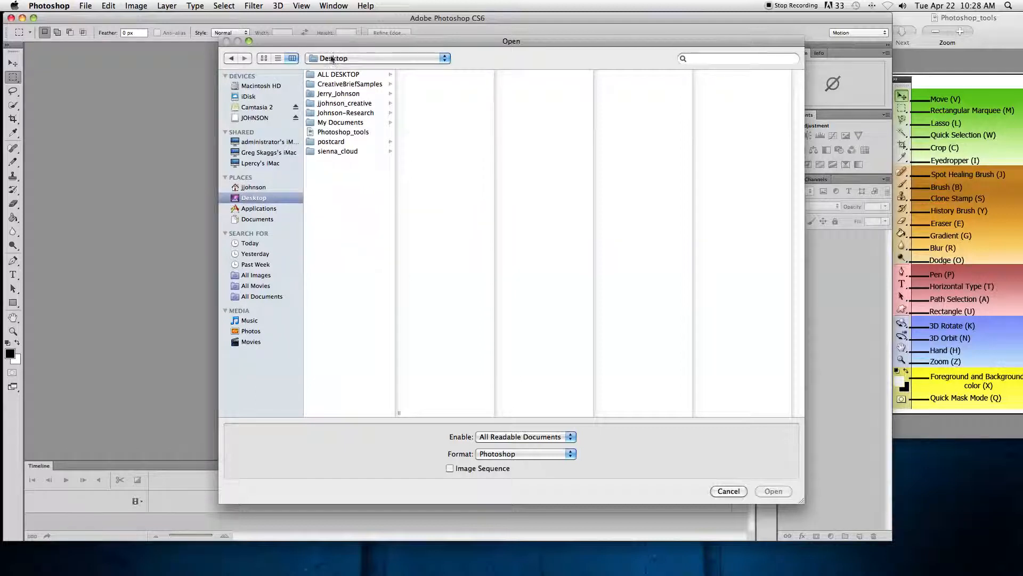
left_click(312, 143)
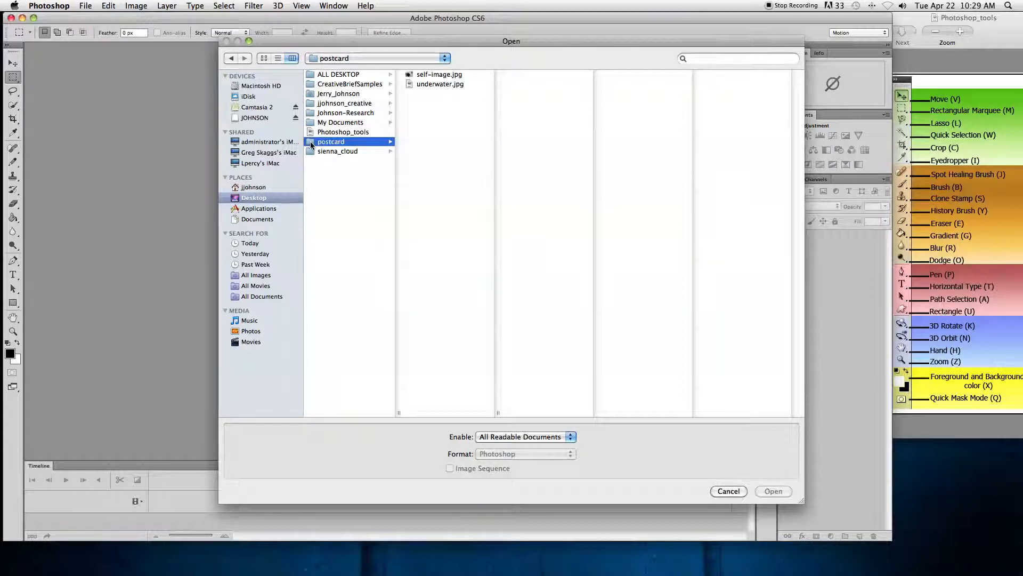
left_click(411, 85)
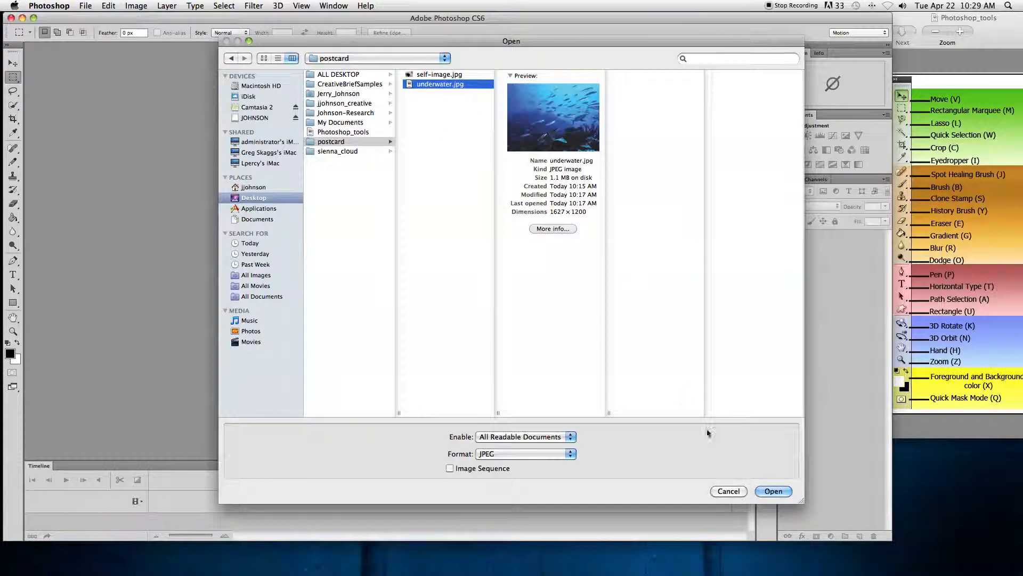
left_click(773, 491)
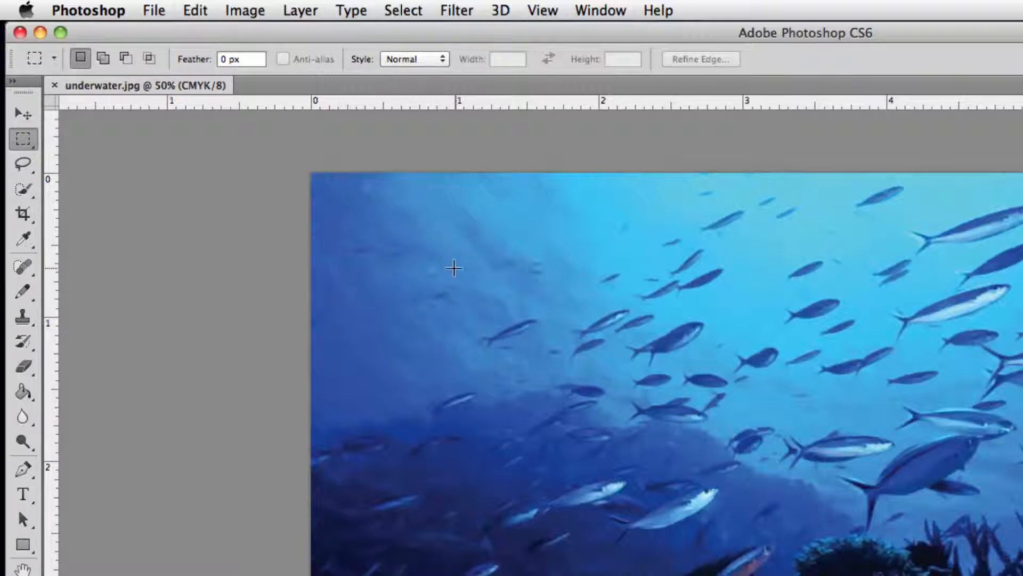
left_click(552, 10)
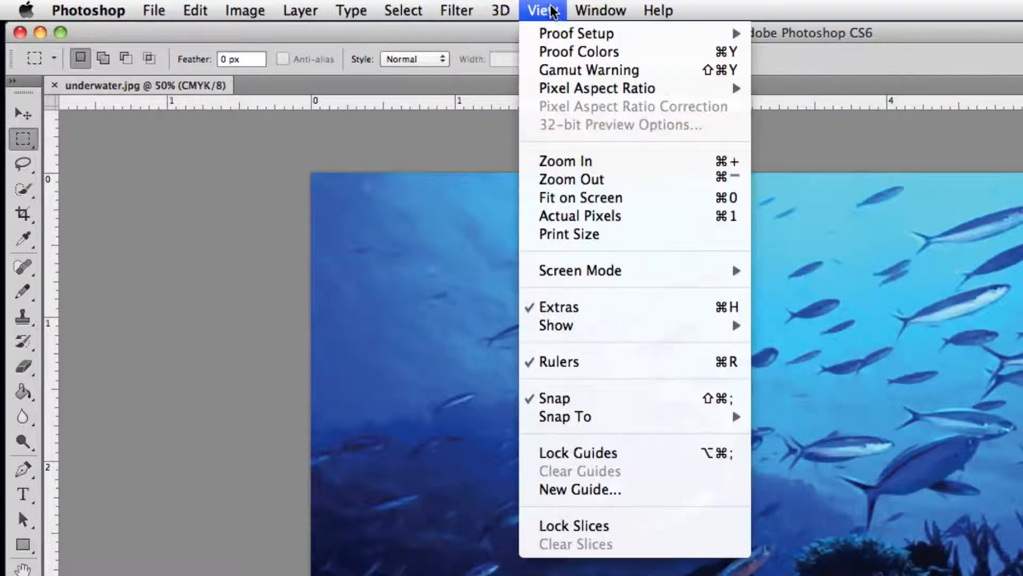
mouse_move(578, 9)
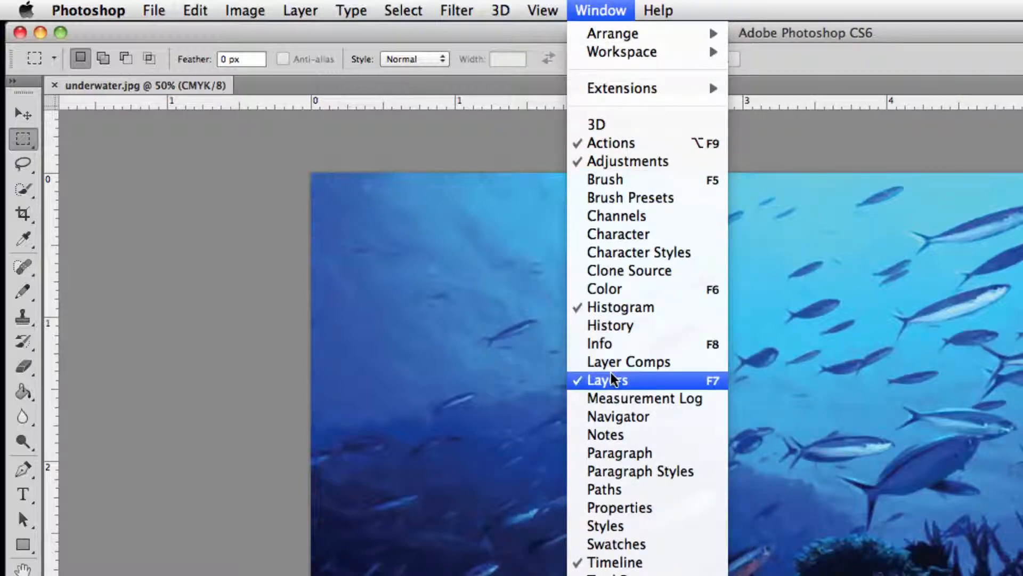
left_click(581, 9)
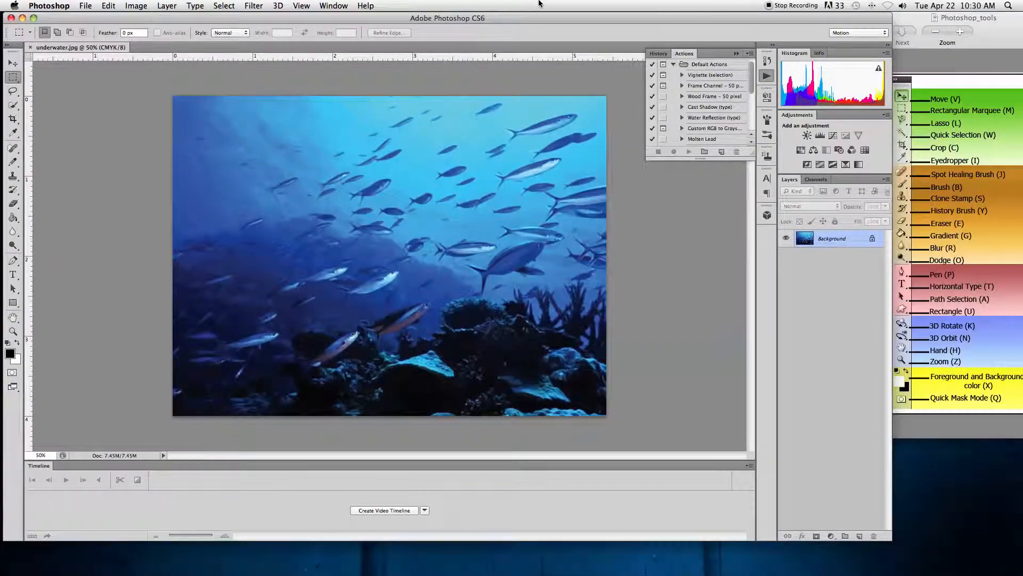
Widen the application window and collapse the open Actions panel to leave the Layers panel in focus.
left_click_drag(890, 534, 974, 544)
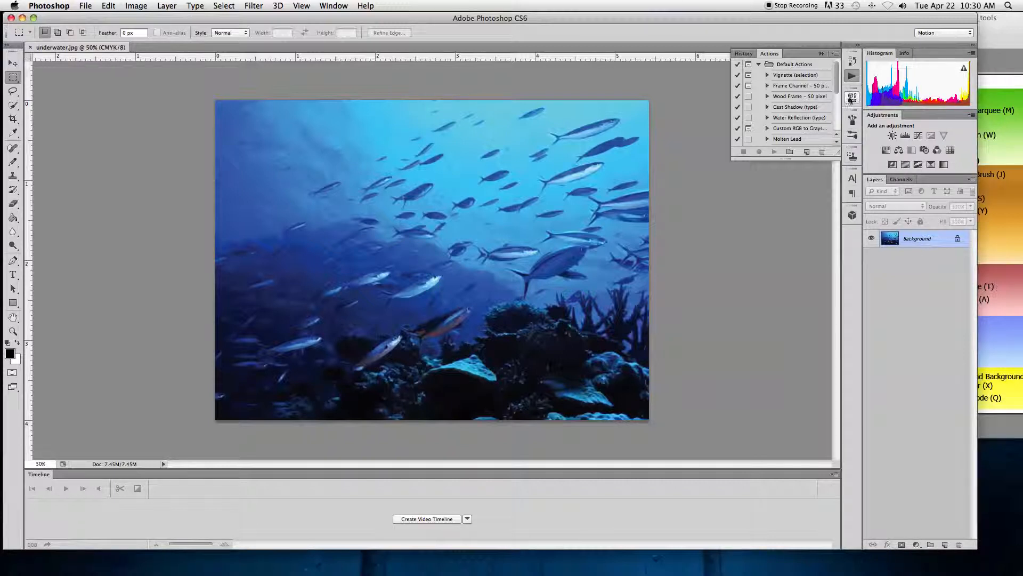
left_click(876, 181)
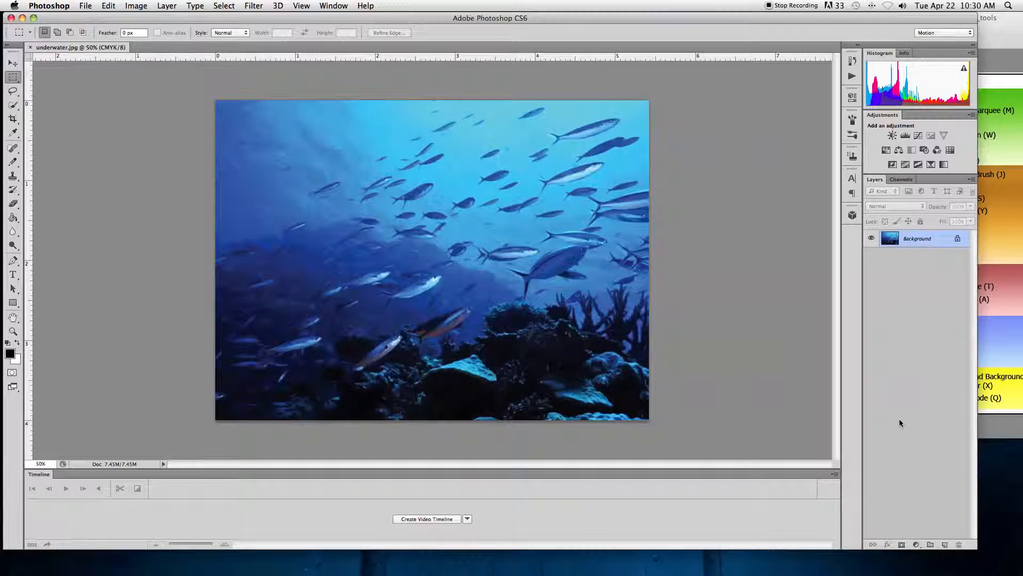
Add four new empty layers above the Background layer.
left_click(945, 544)
left_click(945, 544)
left_click(945, 544)
left_click(945, 545)
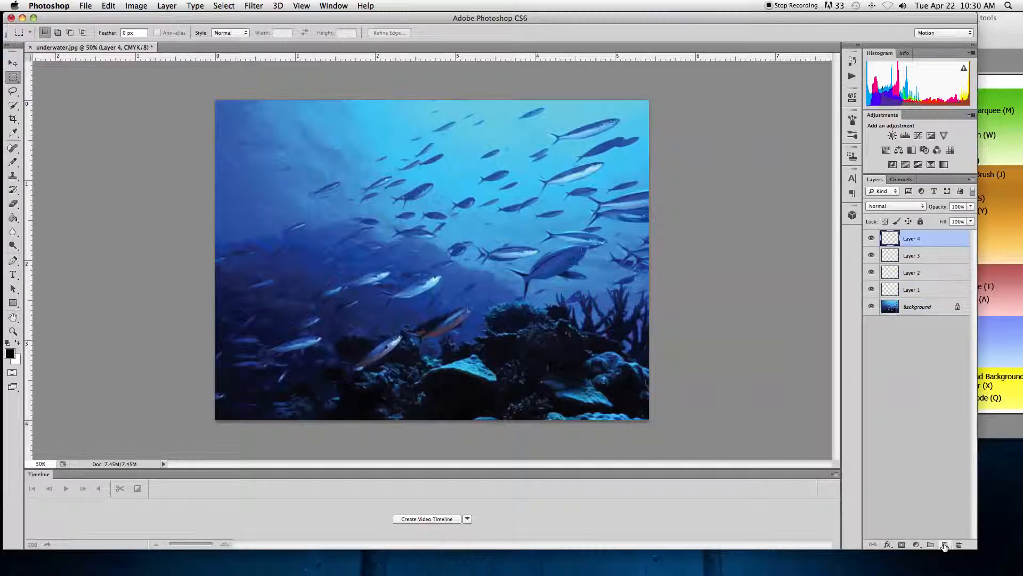
Select Layer 1 through Layer 4 together and delete them, keeping only the Background layer.
left_click(914, 292)
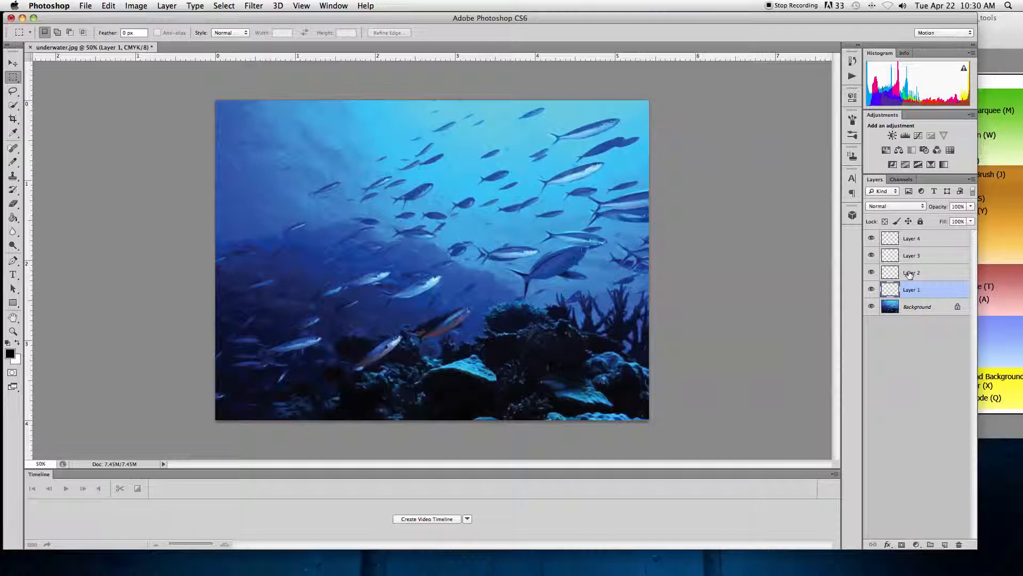
left_click(910, 274)
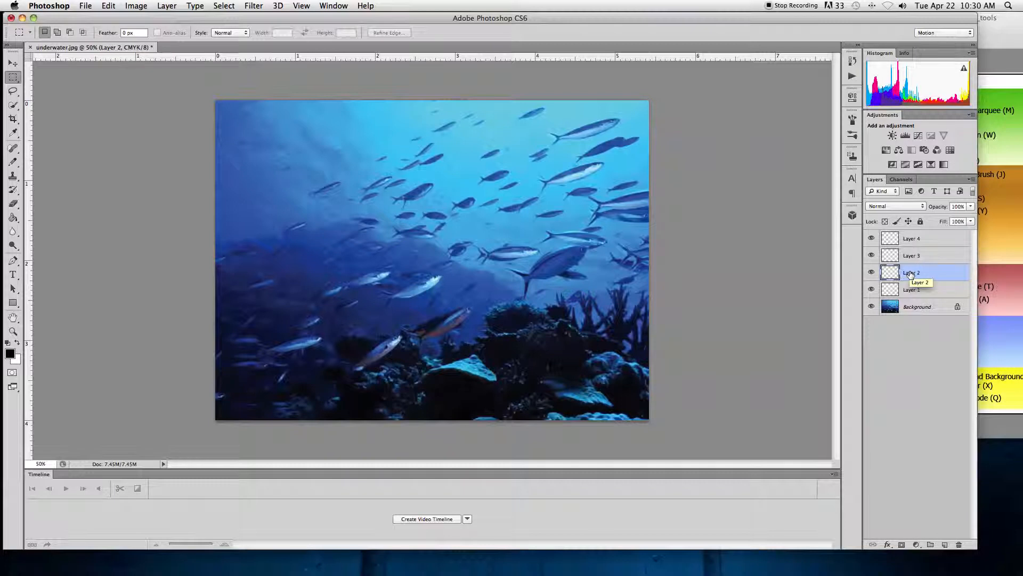
left_click(919, 239)
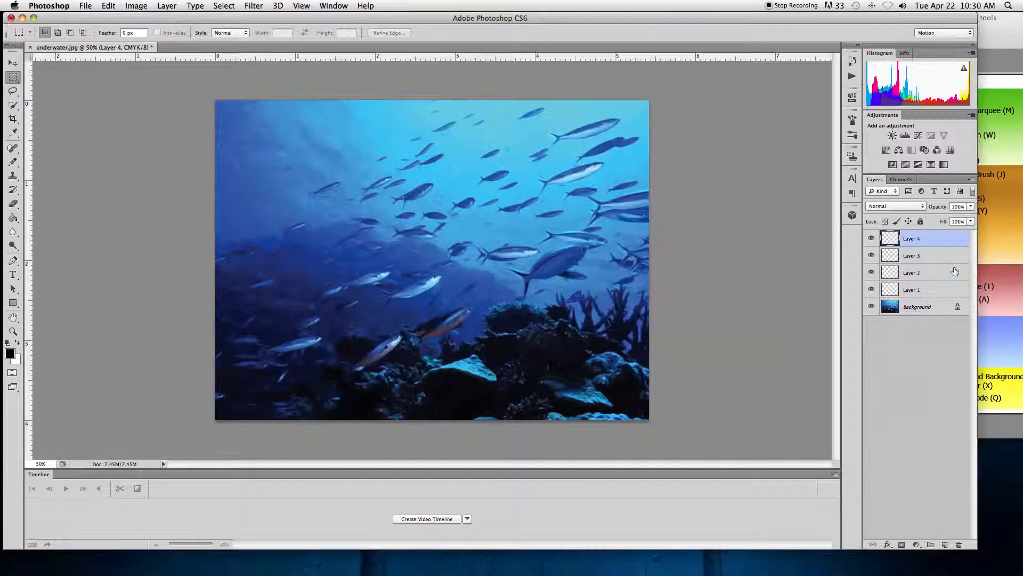
left_click(915, 256, "shift")
left_click(918, 273, "shift")
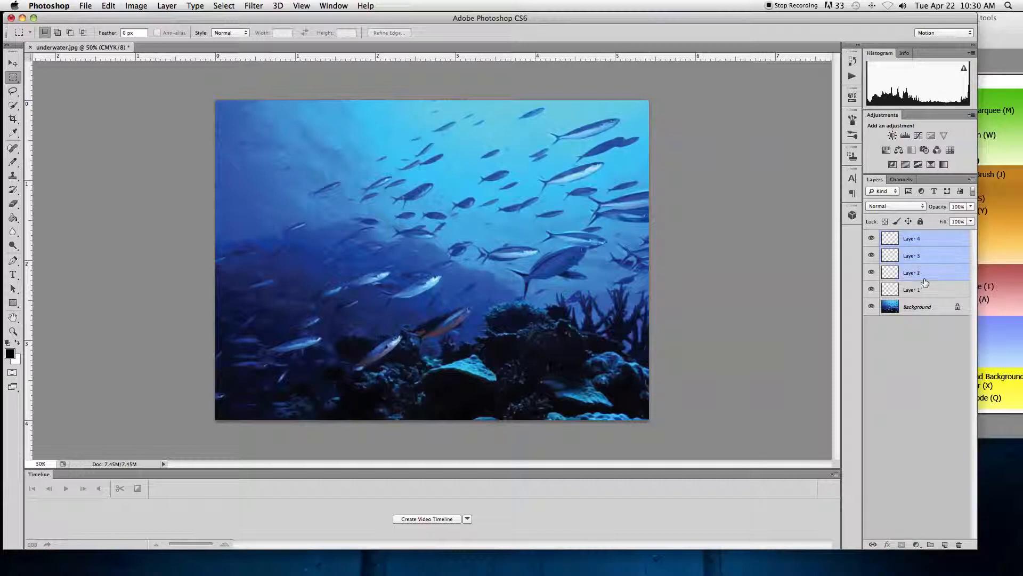
left_click(919, 291, "shift")
left_click_drag(932, 293, 959, 544)
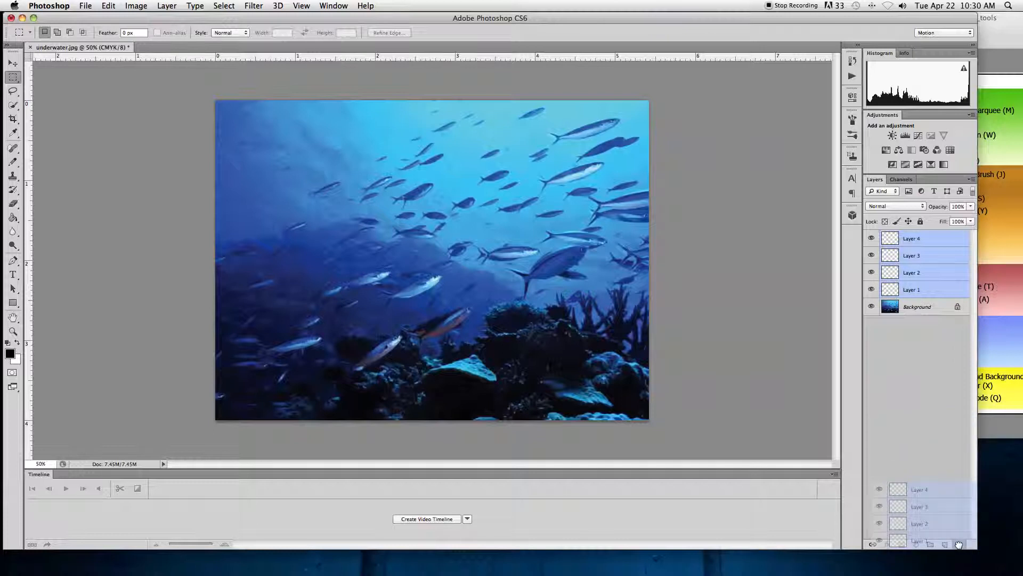
left_click_drag(959, 544, 958, 544)
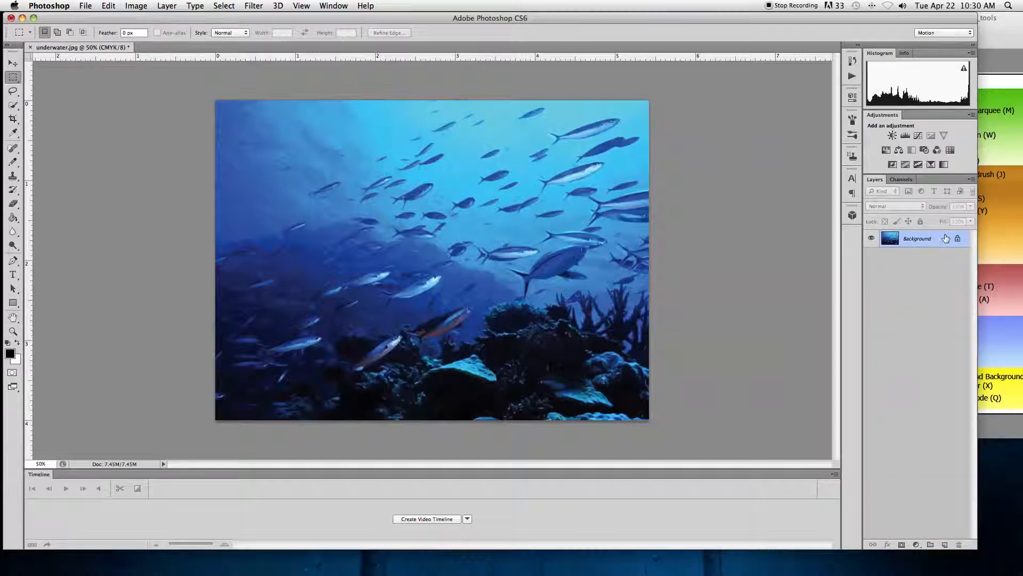
Switch the workspace to Photography.
left_click(334, 7)
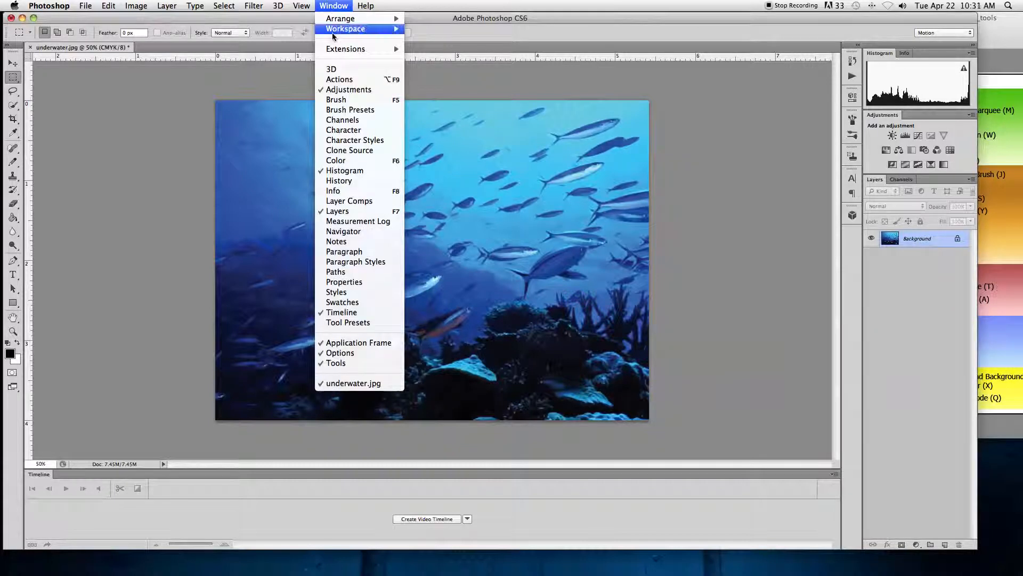
mouse_move(334, 29)
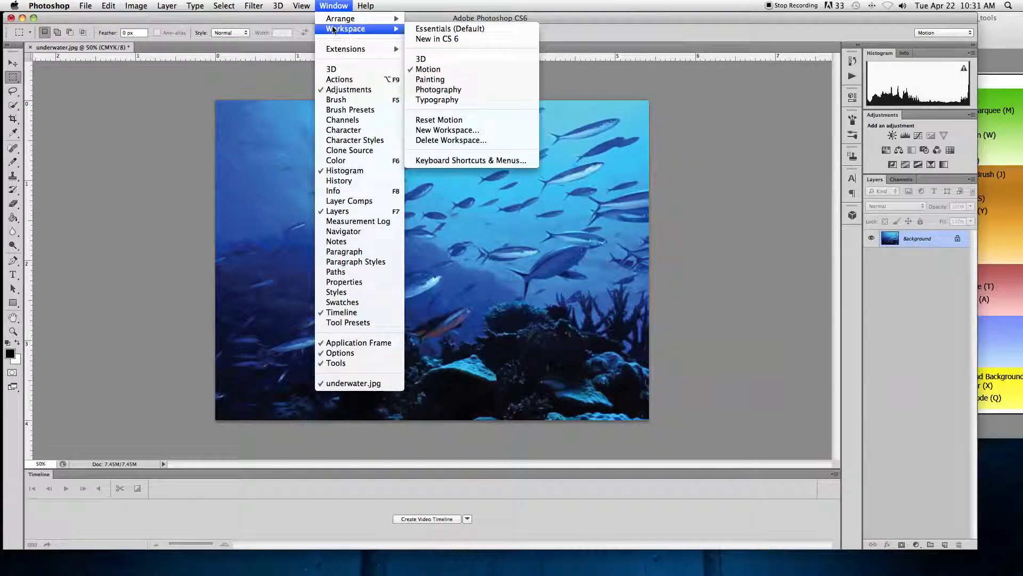
left_click(424, 90)
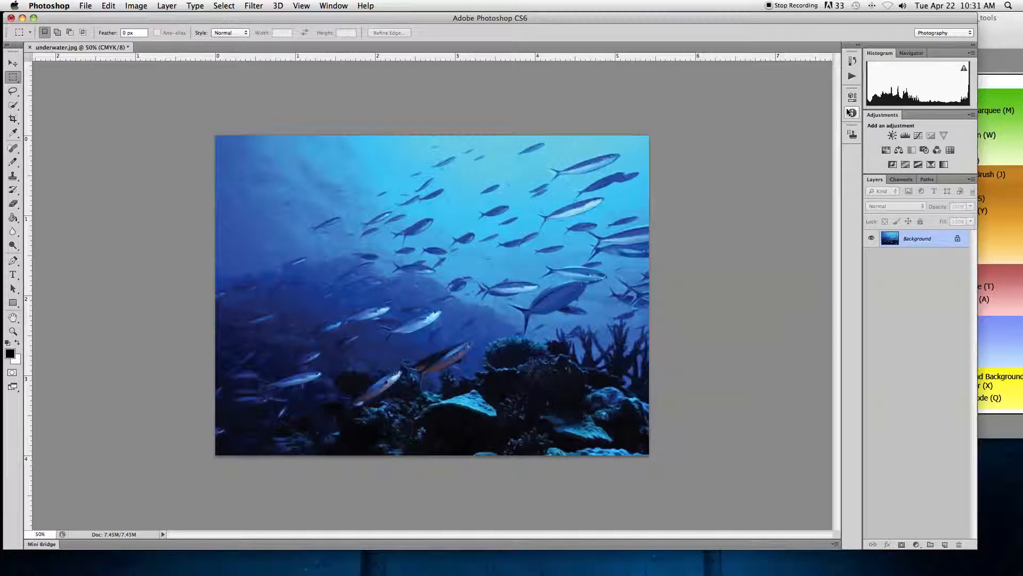
Switch to the Essentials workspace and look through its Channels and Paths panels before returning to Layers.
left_click(334, 6)
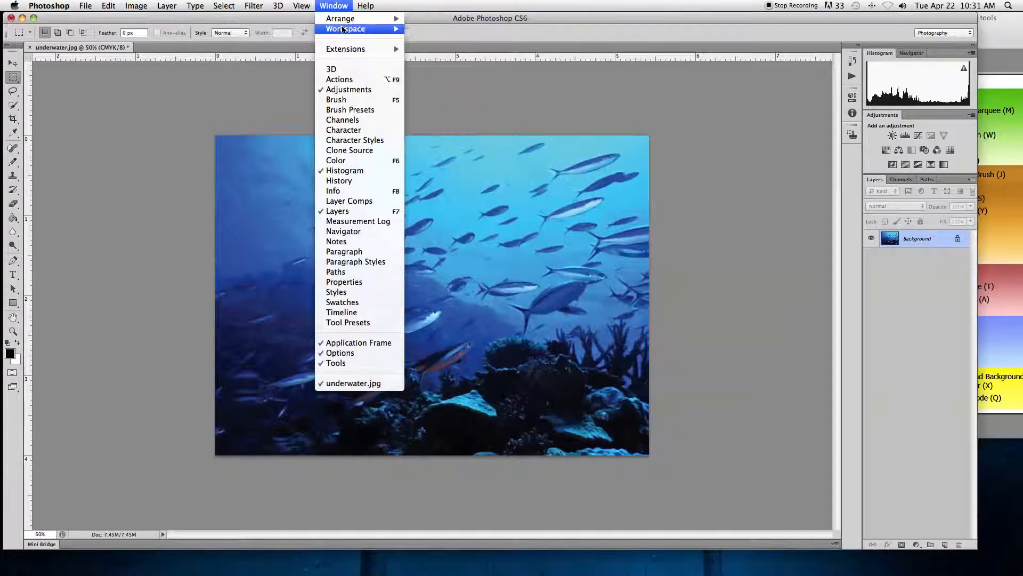
left_click(440, 33)
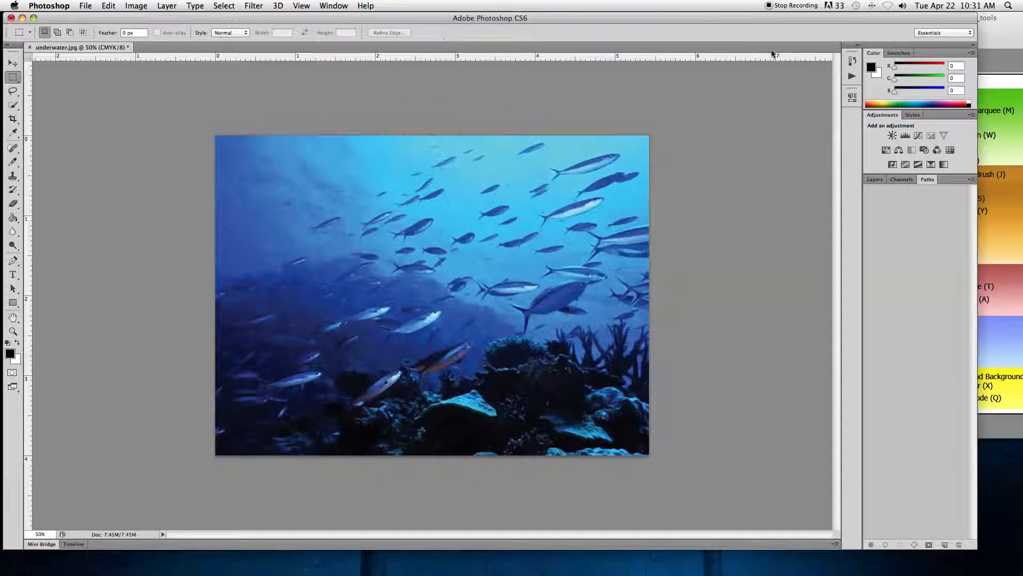
left_click(876, 180)
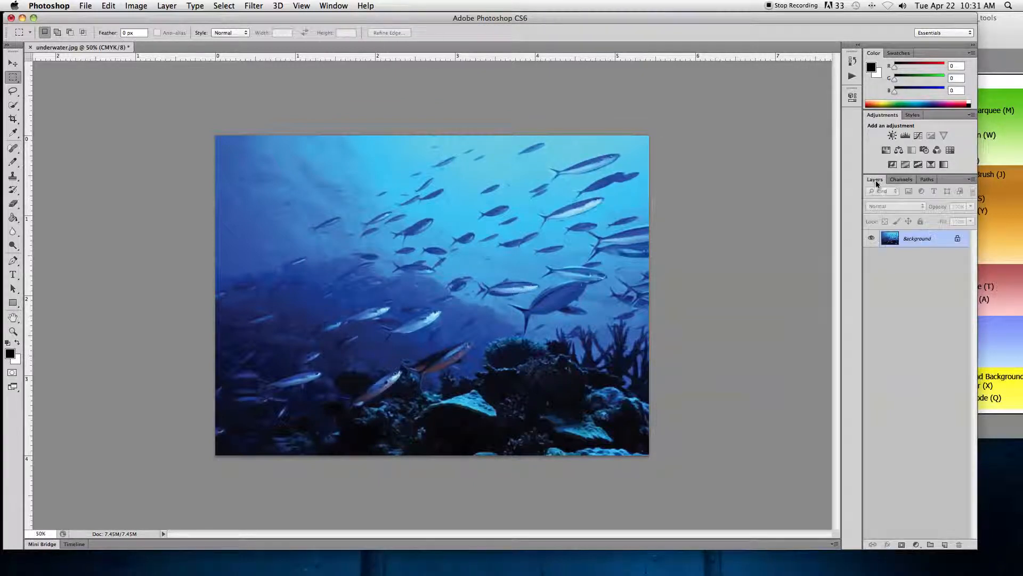
left_click(900, 180)
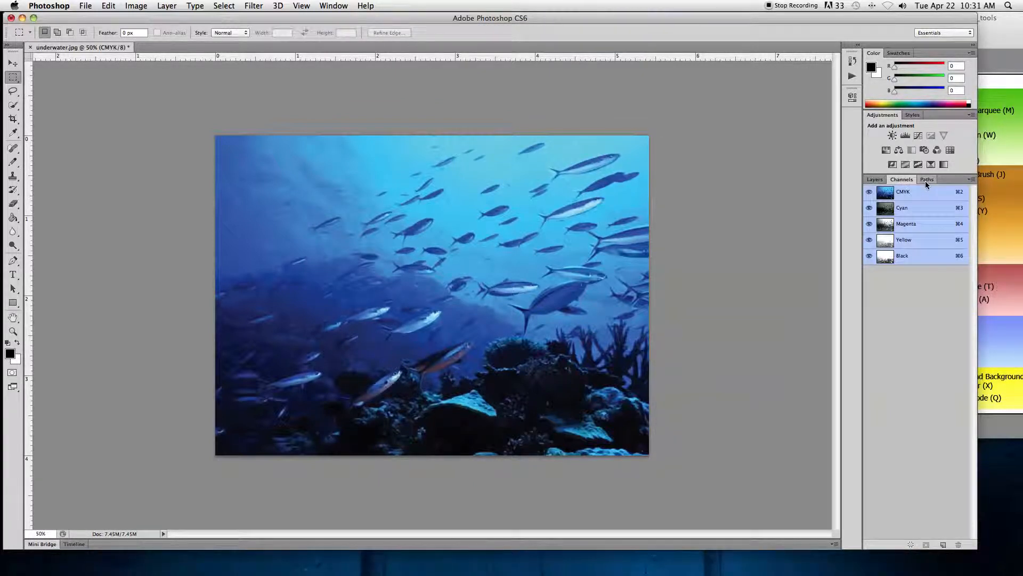
left_click(926, 181)
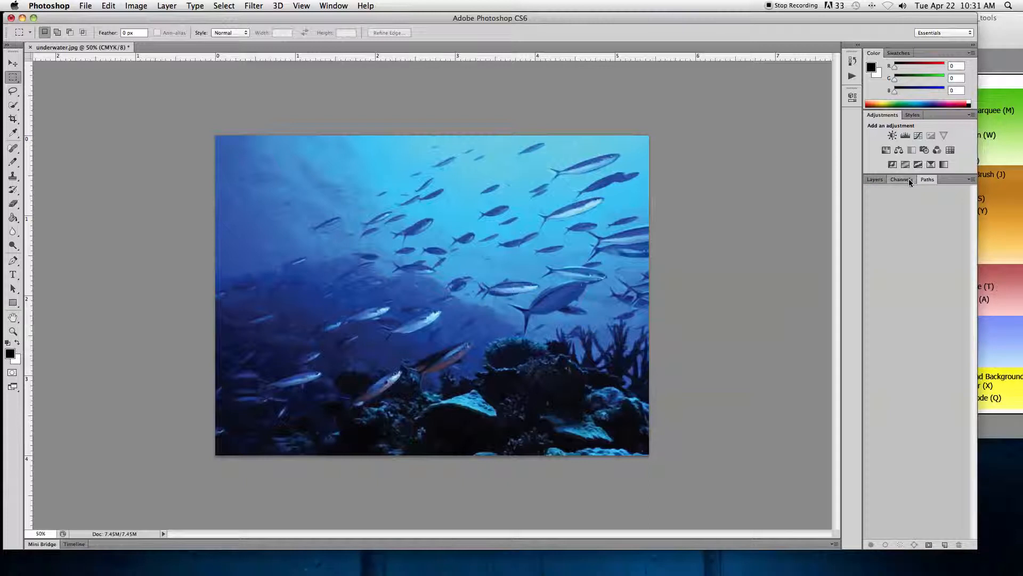
left_click(875, 181)
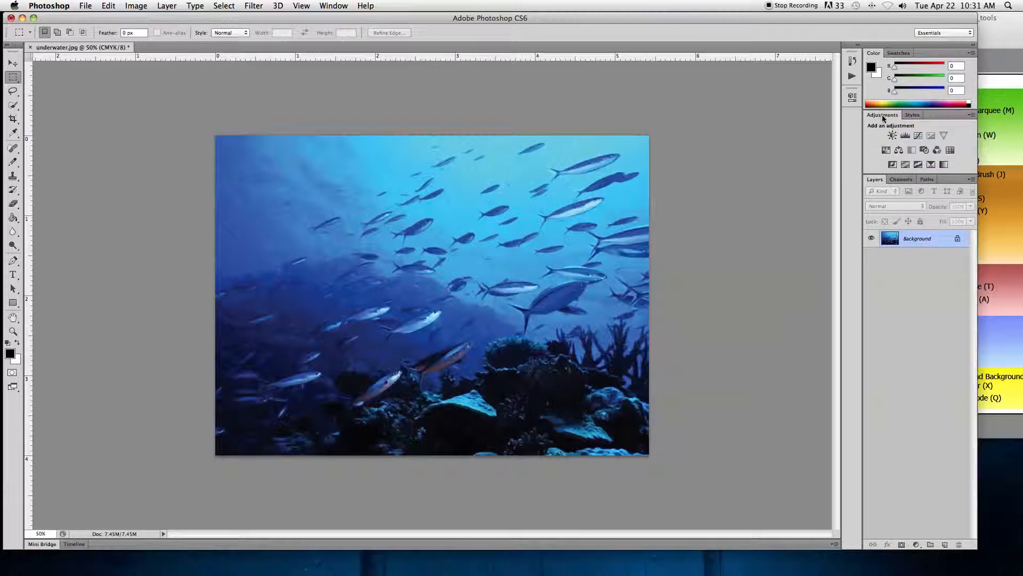
Detach the Adjustments panel from its group and dock it with the Color and Swatches panels.
left_click_drag(883, 118, 699, 131)
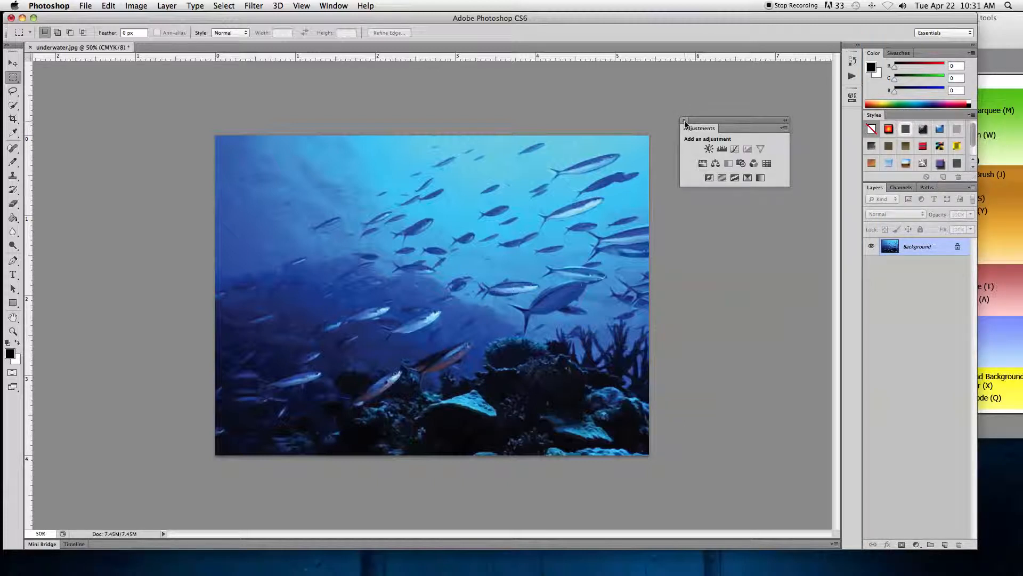
left_click_drag(695, 130, 910, 55)
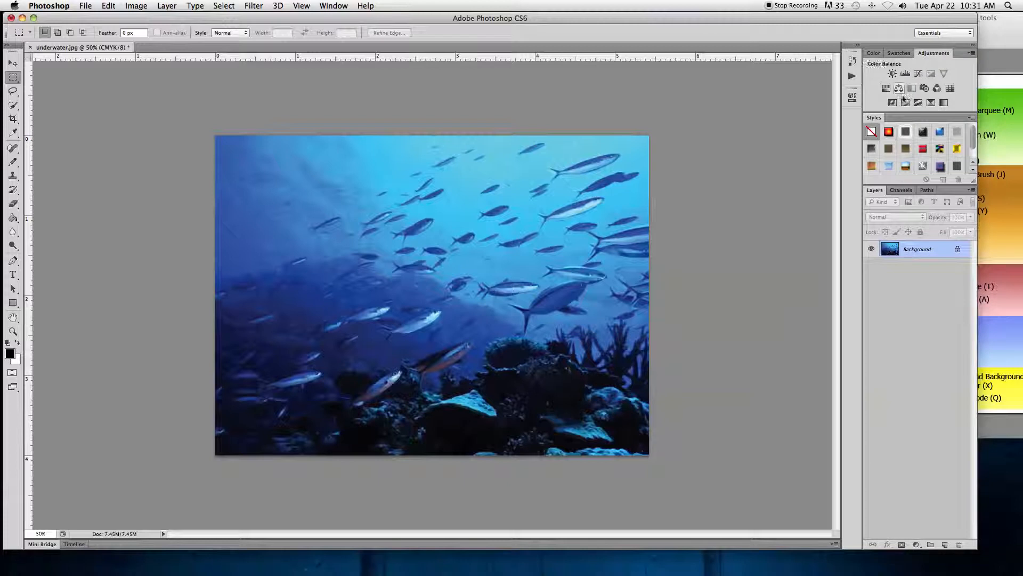
Dock the Styles panel with the Color, Swatches and Adjustments panels and switch the workspace to Typography.
left_click_drag(877, 120, 901, 56)
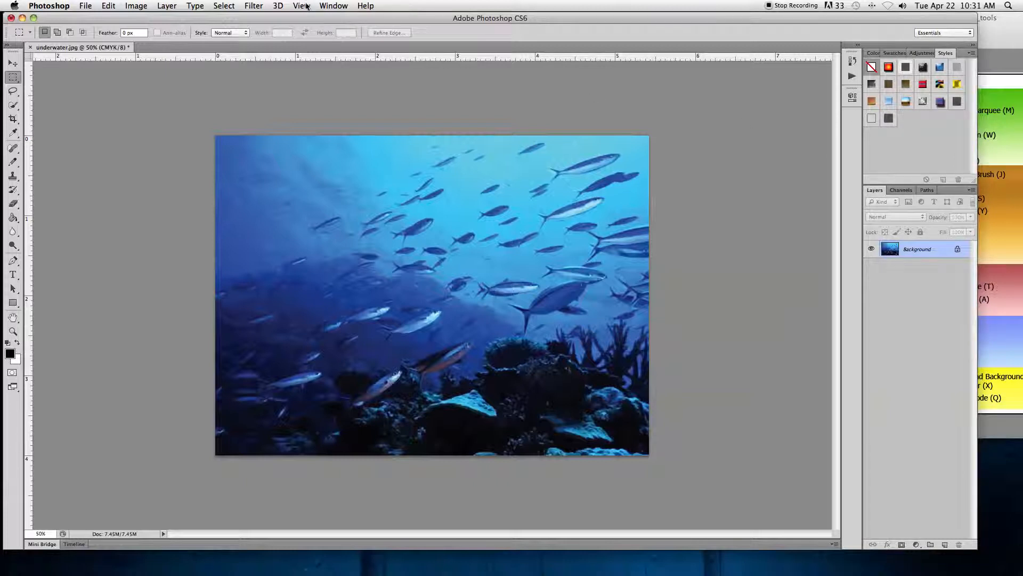
left_click(334, 6)
mouse_move(337, 31)
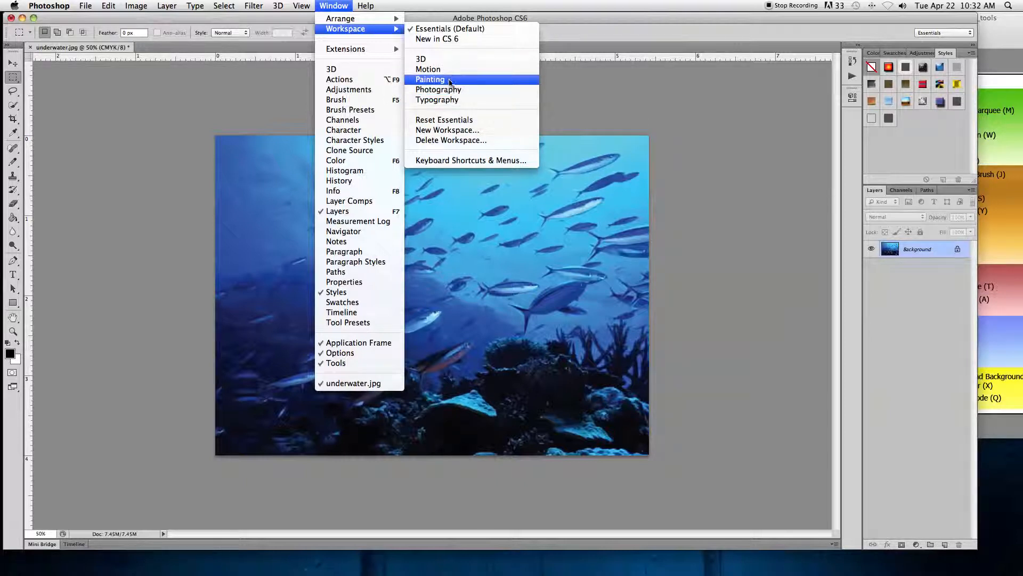
left_click(438, 101)
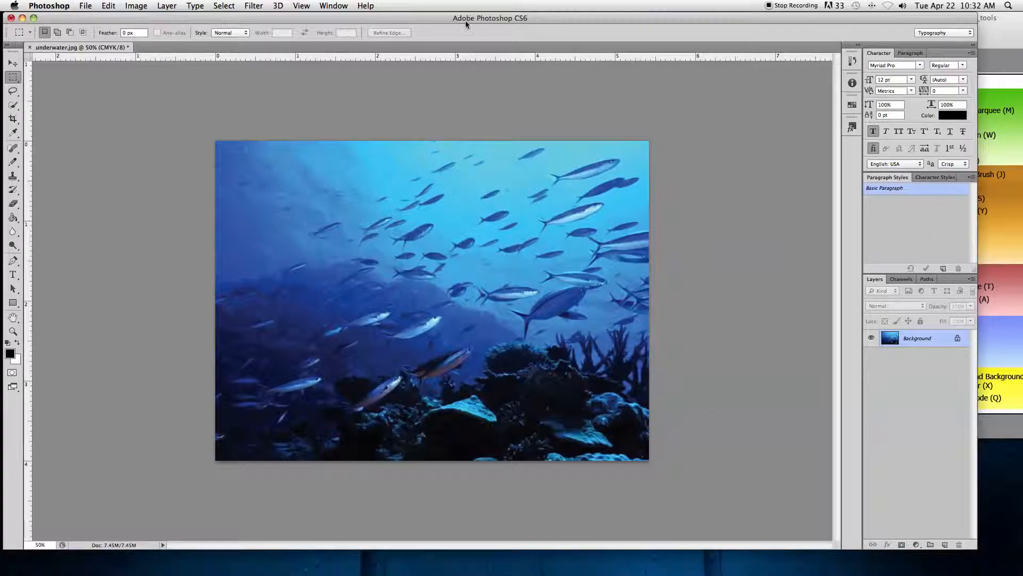
left_click(337, 7)
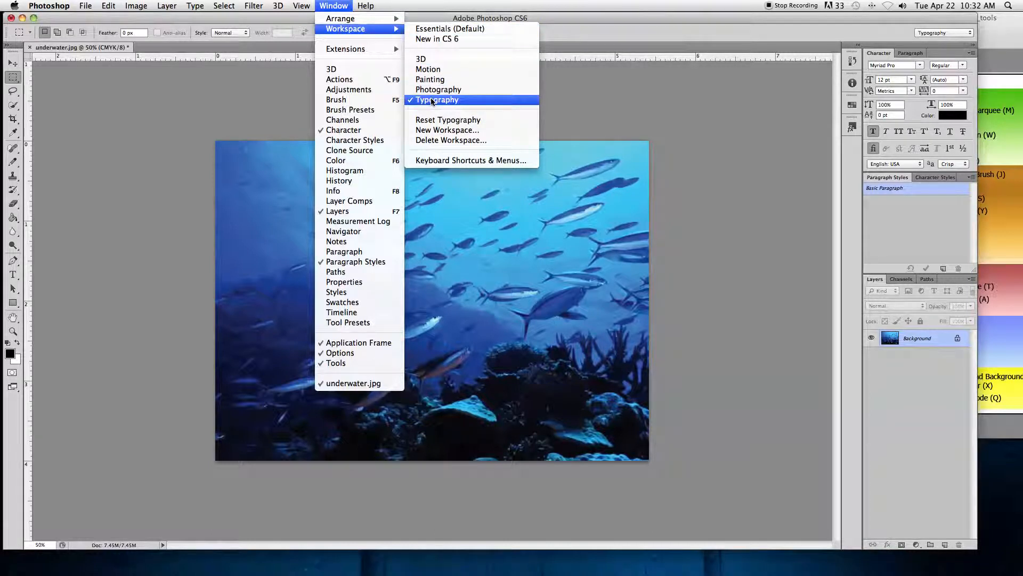
left_click(598, 21)
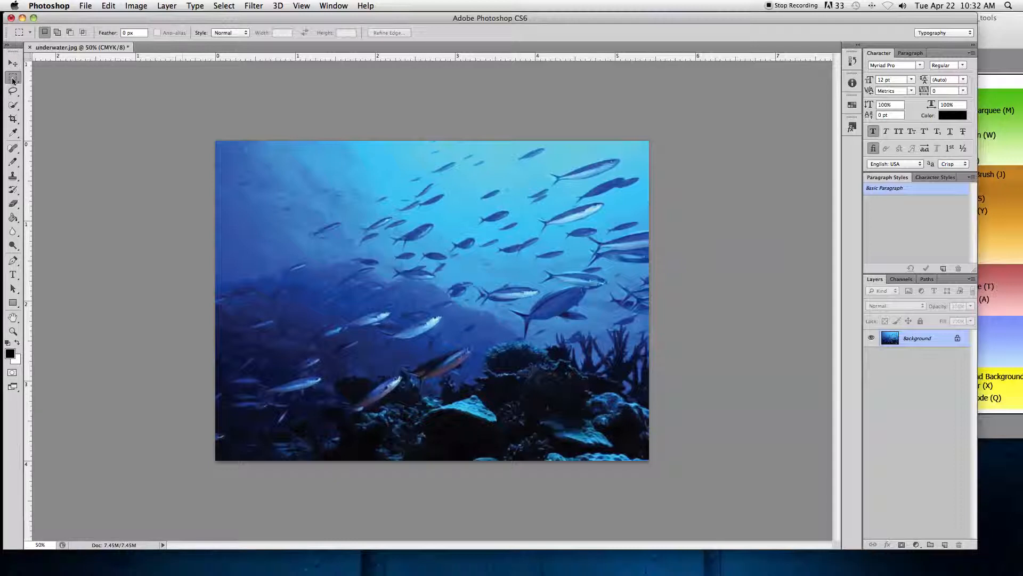
Try moving a rectangular marquee selection from the image's upper-left water area down and to the right, and undo the move.
left_click_drag(245, 165, 492, 292)
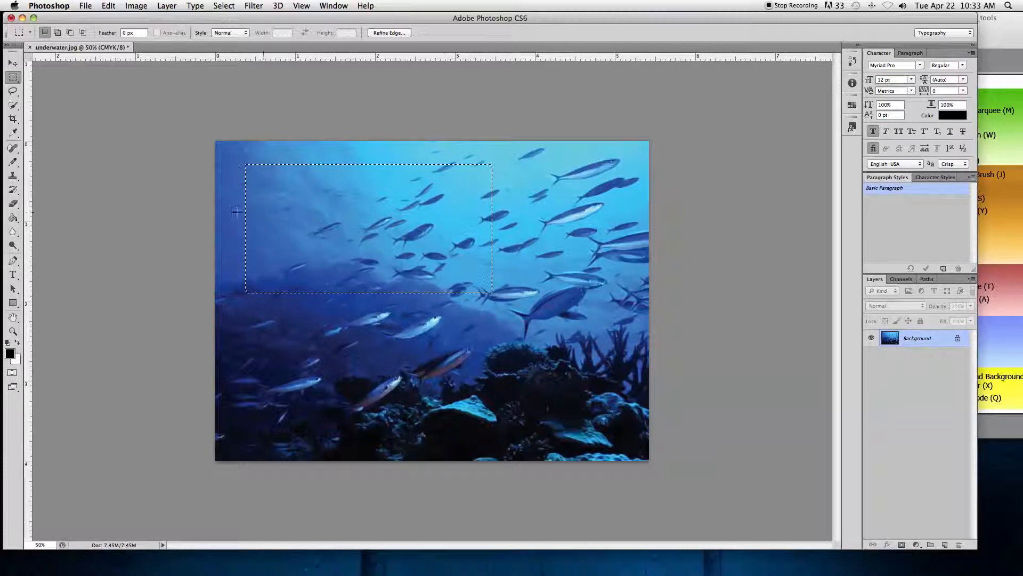
left_click(12, 64)
left_click_drag(435, 275, 544, 392)
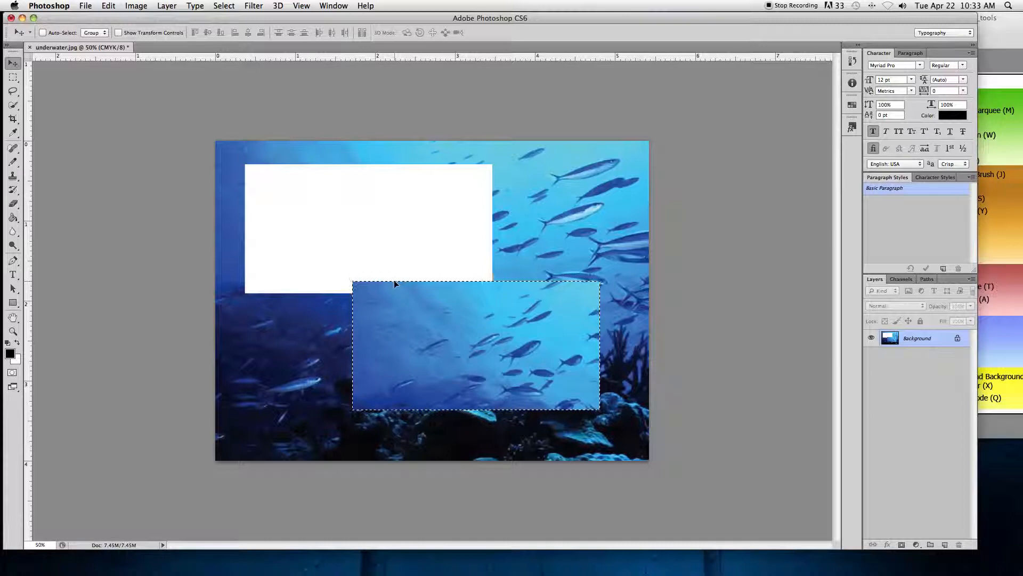
key("super+z")
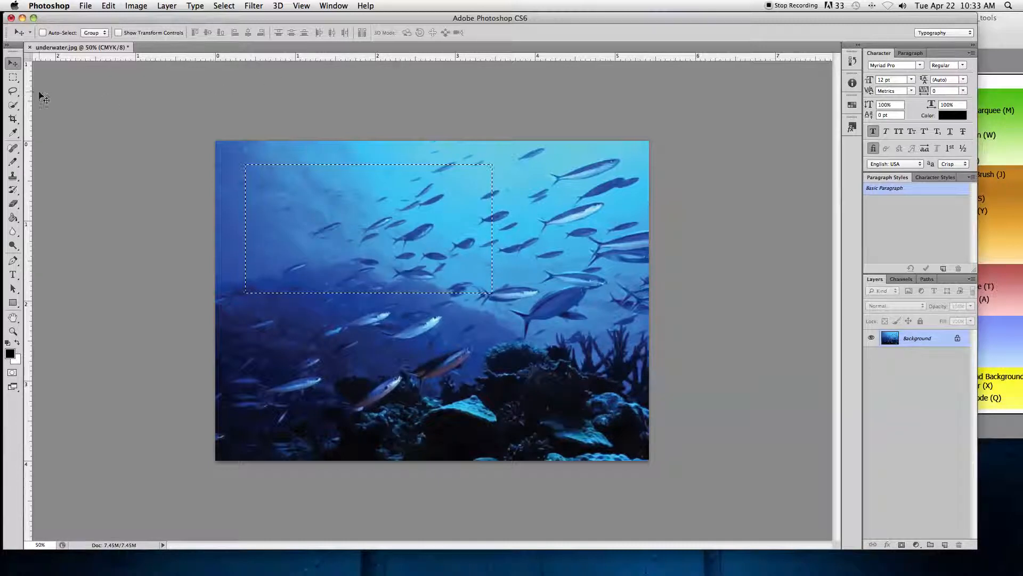
Activate the Elliptical Marquee tool and clear the rectangular selection.
key("m")
left_click_drag(11, 81, 35, 82)
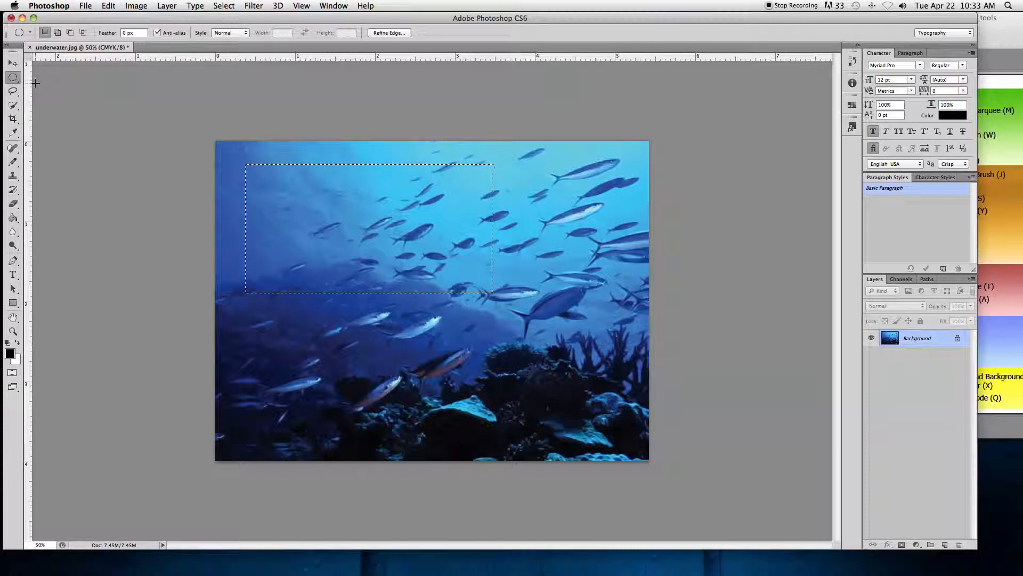
left_click_drag(283, 185, 324, 269)
key("super+d")
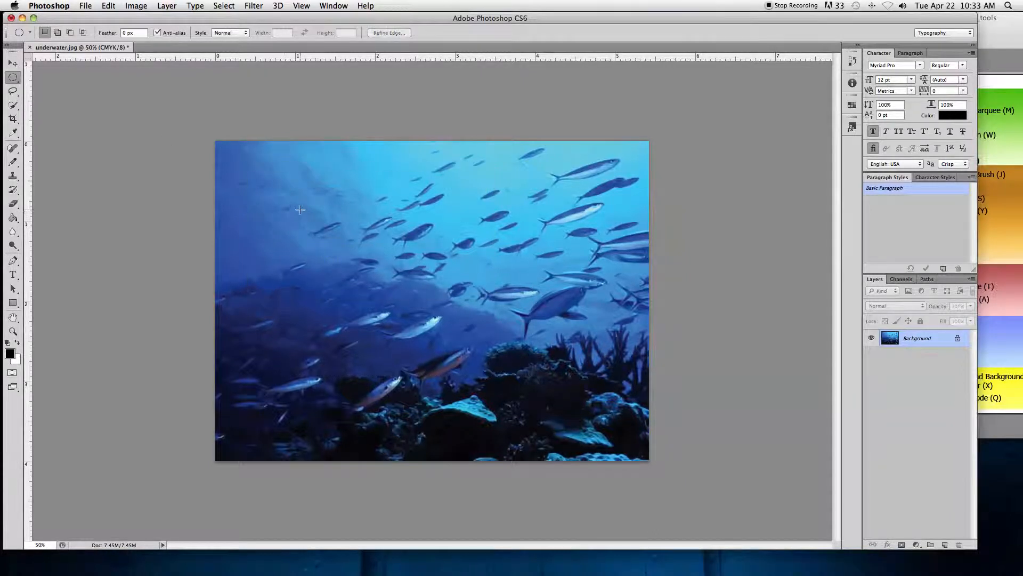
Try moving a circular marquee selection from the left-centre of the image to the right, and undo the move.
left_click_drag(281, 193, 525, 361)
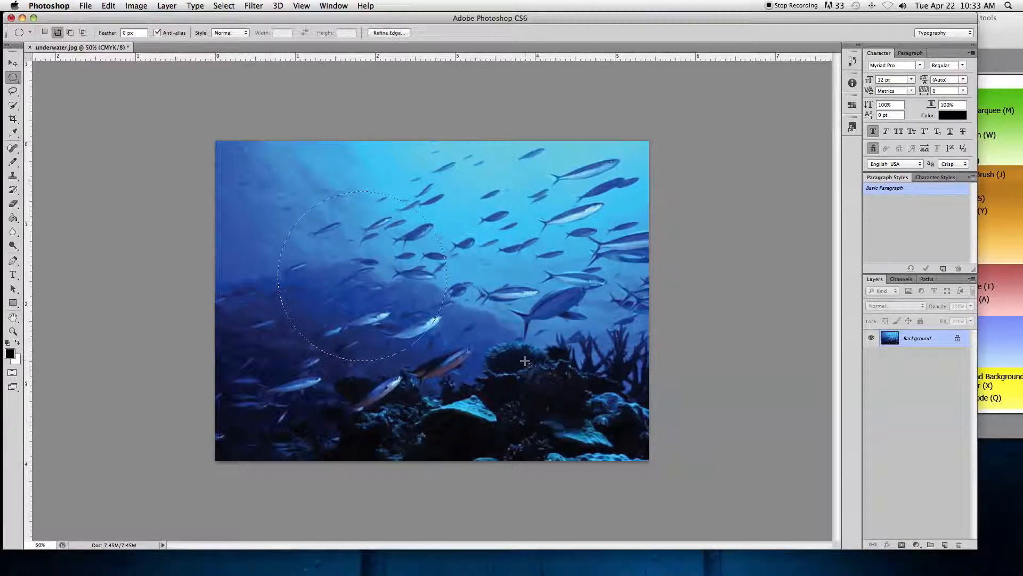
left_click(13, 64)
left_click_drag(355, 272, 481, 264)
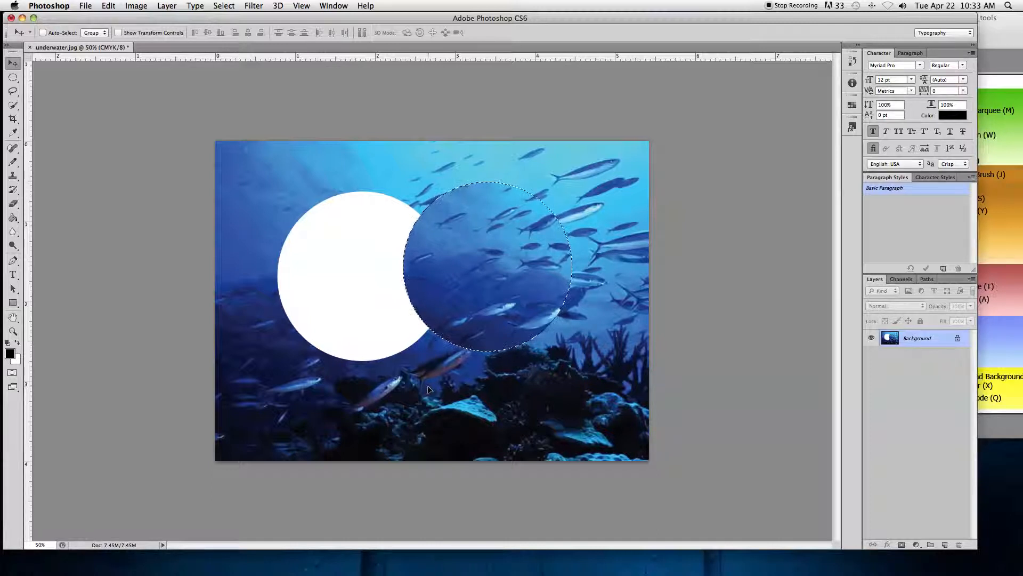
key("super+z")
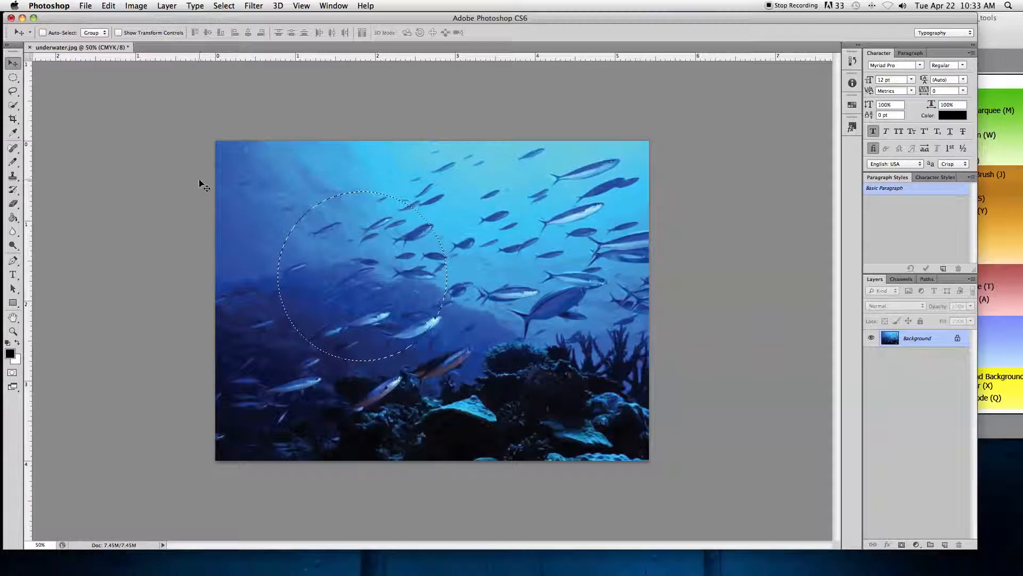
Clear the circular selection, draw a wide elliptical selection across most of the image, and deselect it.
left_click(12, 79)
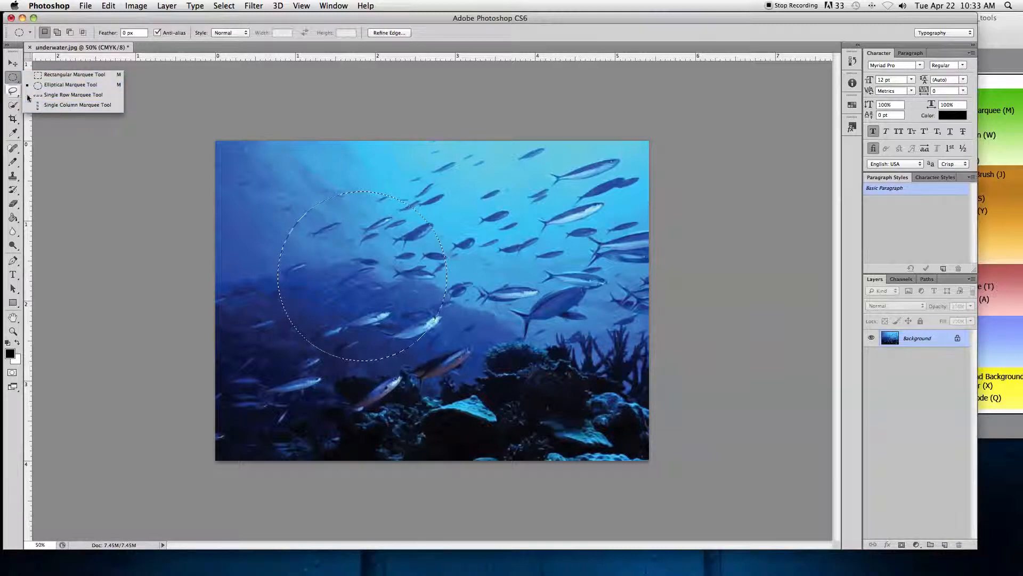
left_click(164, 98)
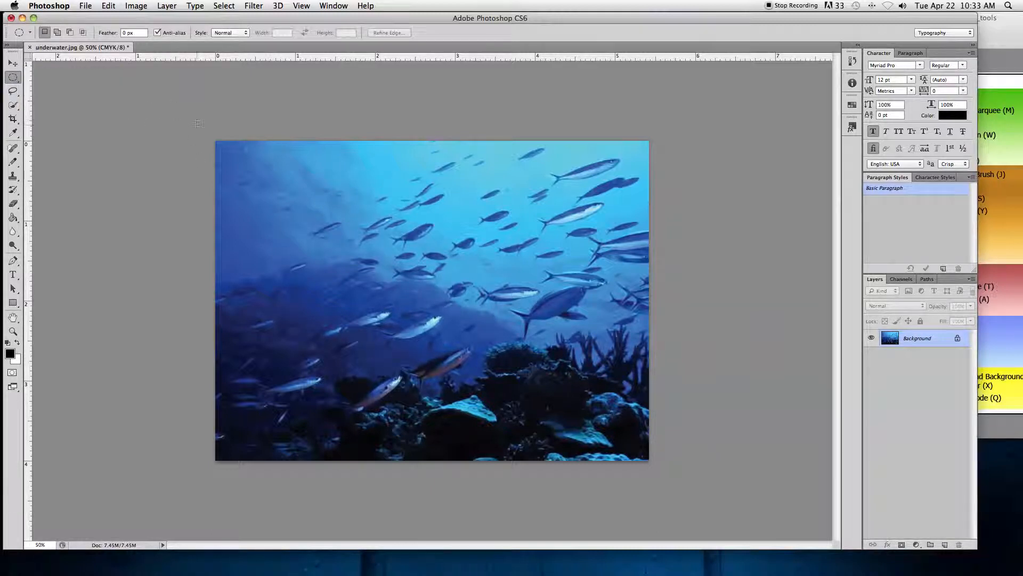
left_click(10, 64)
left_click(13, 77)
left_click_drag(233, 173, 575, 385)
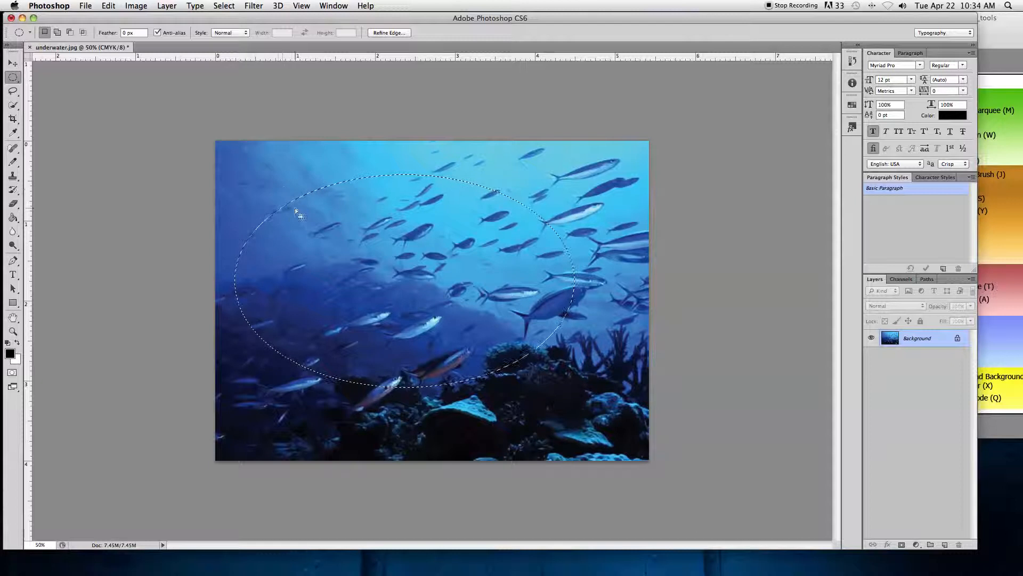
left_click(252, 178)
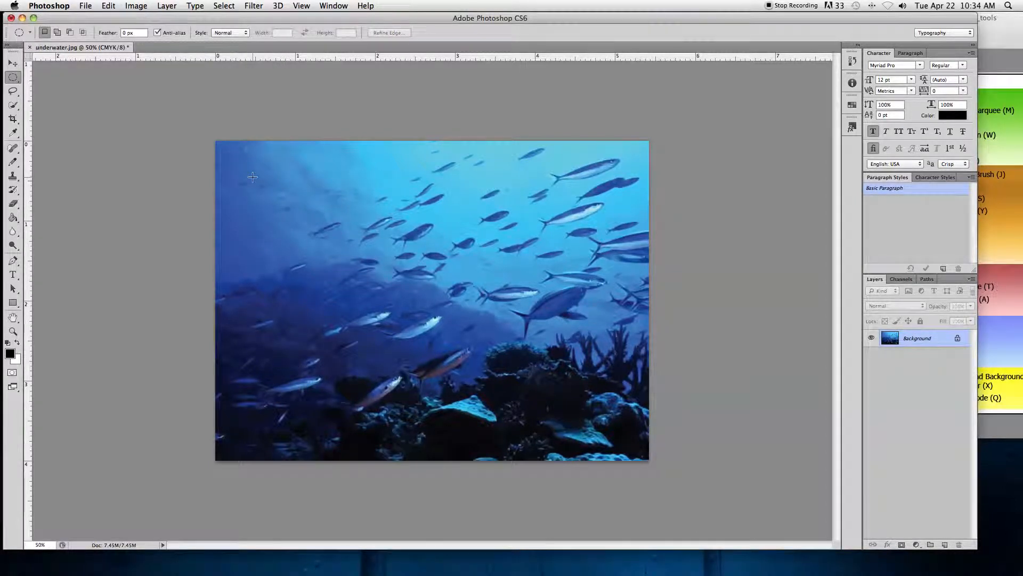
Try moving a freehand fish-shaped Lasso selection from the middle of the image up and to the left, and undo the move.
left_click(12, 93)
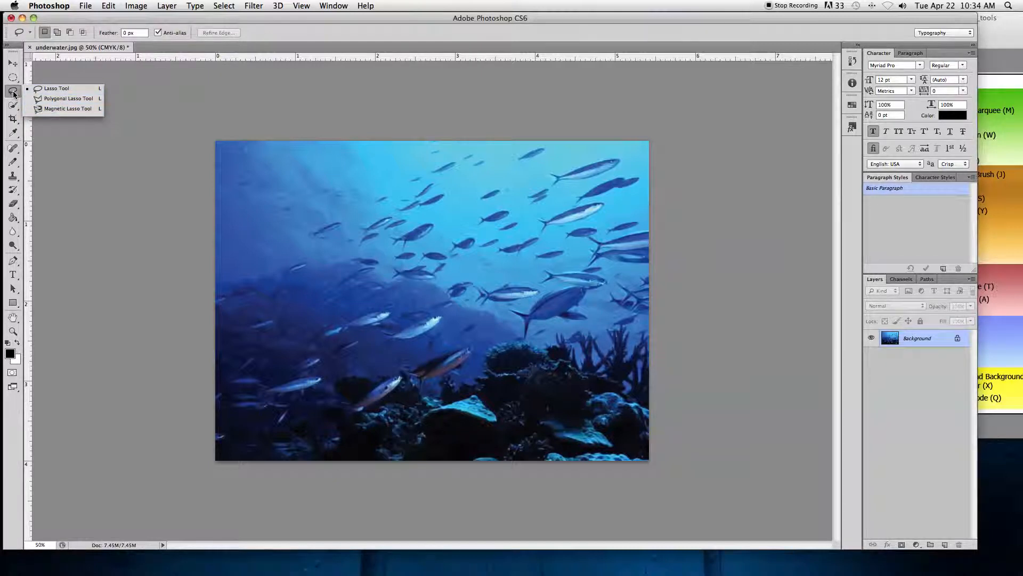
left_click(14, 94)
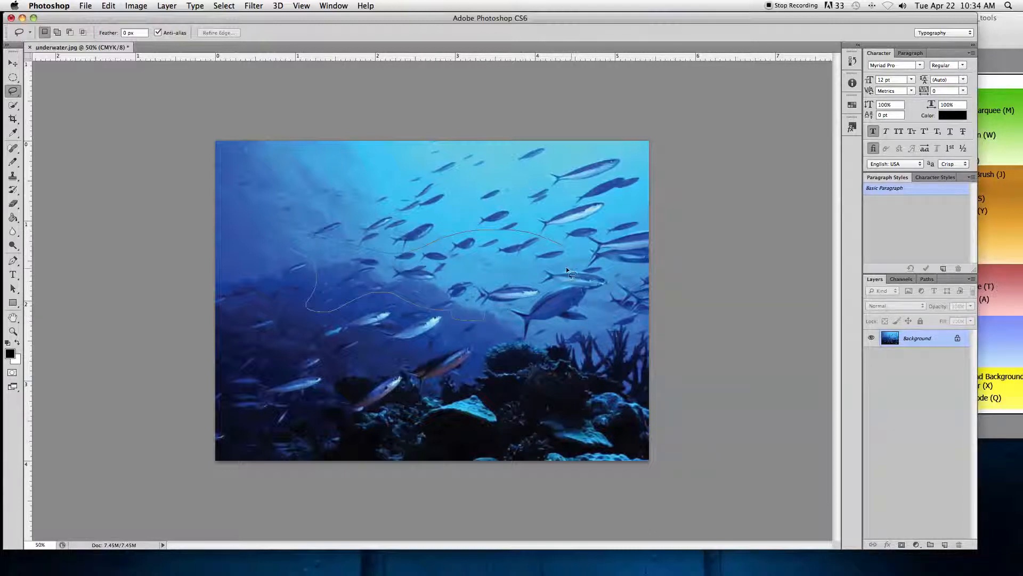
left_click_drag(568, 248, 590, 270)
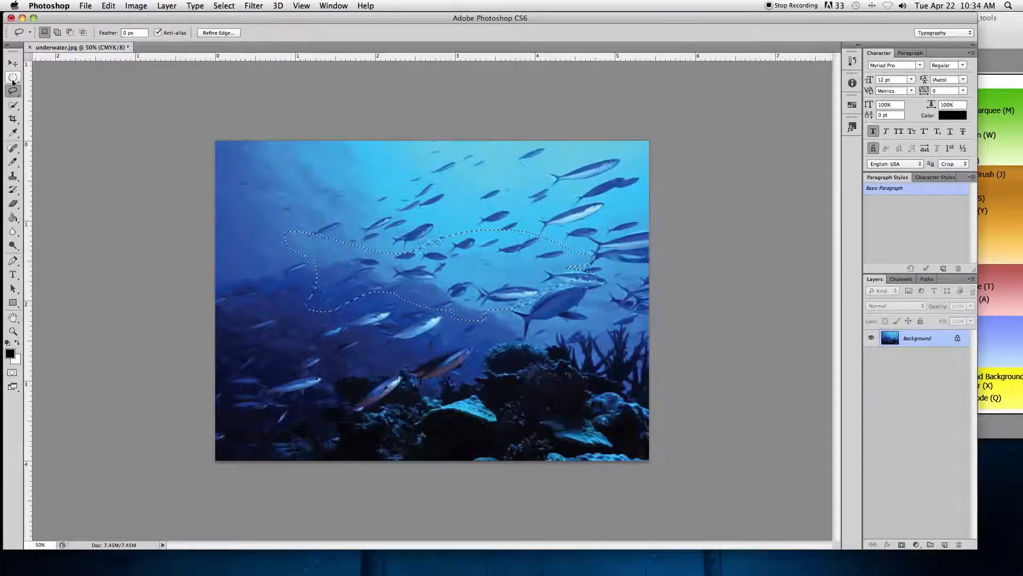
left_click(13, 63)
mouse_move(427, 273)
left_mouse_down()
mouse_move(381, 235)
mouse_move(367, 201)
left_mouse_up()
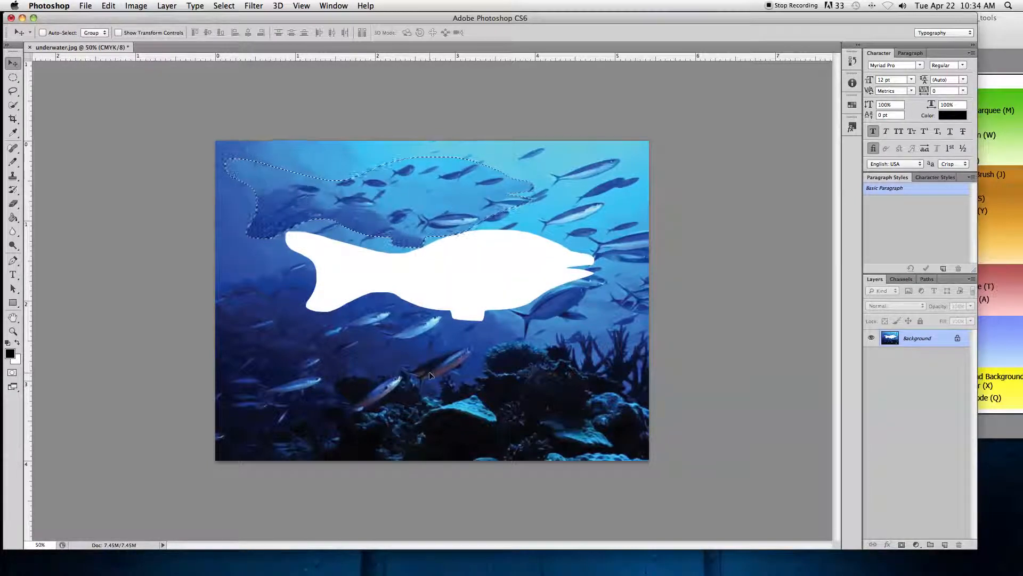
key("super+z")
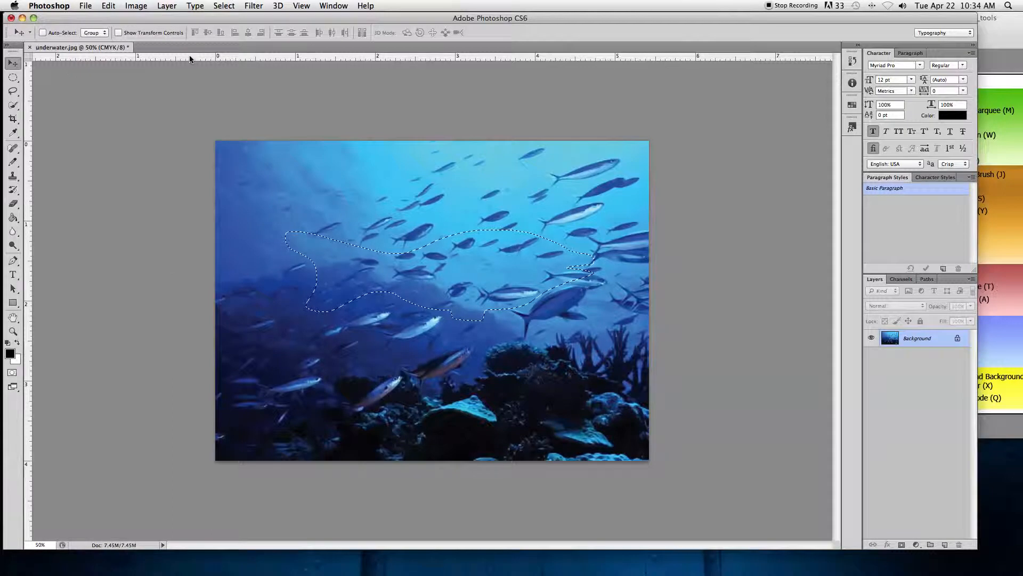
Clear the lasso selection and draw an elliptical marquee with a 66 px feather in the upper-left water area.
key("m")
key("super+d")
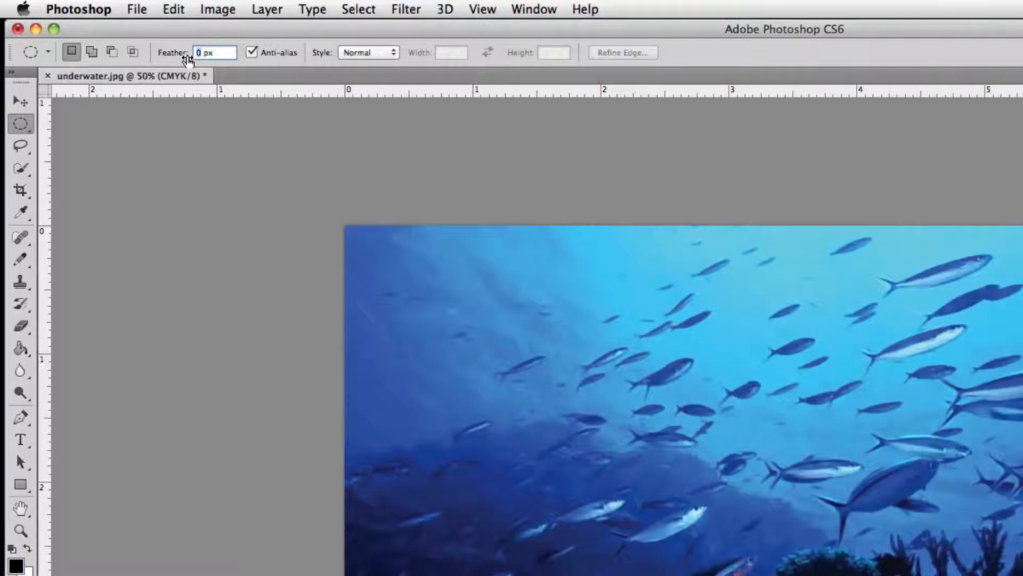
type("66")
left_click_drag(428, 292, 685, 430)
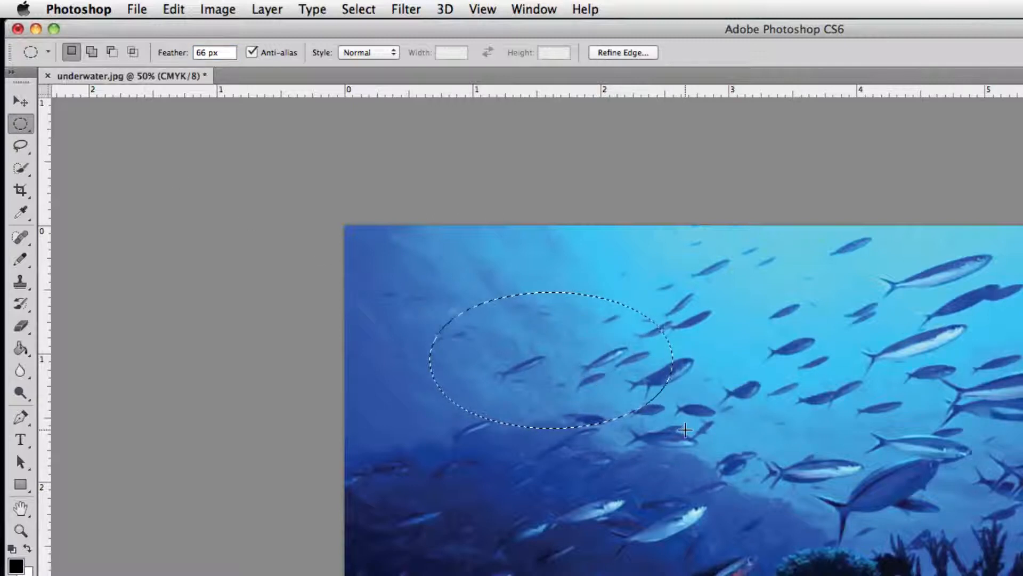
Fill the feathered ellipse with the Background Color in Normal mode at 100% opacity, and deselect it.
key("shift+BackSpace")
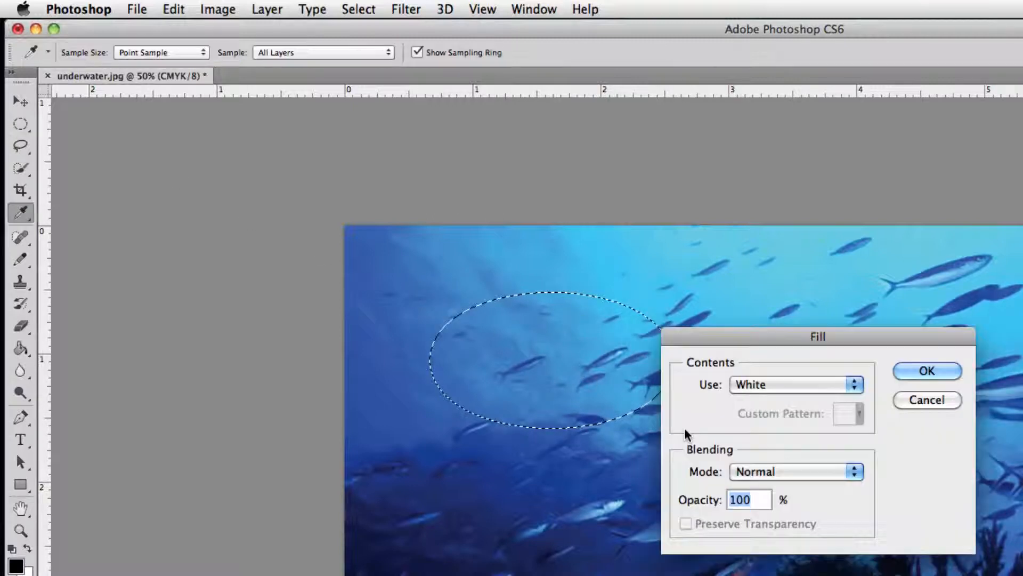
left_click(855, 385)
left_click(853, 385)
left_click(854, 384)
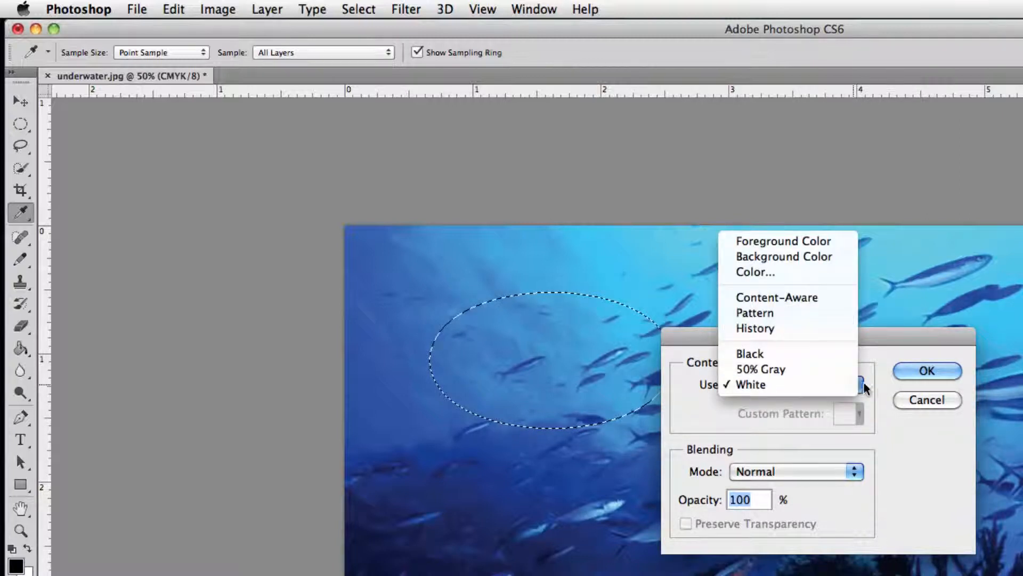
left_click(814, 256)
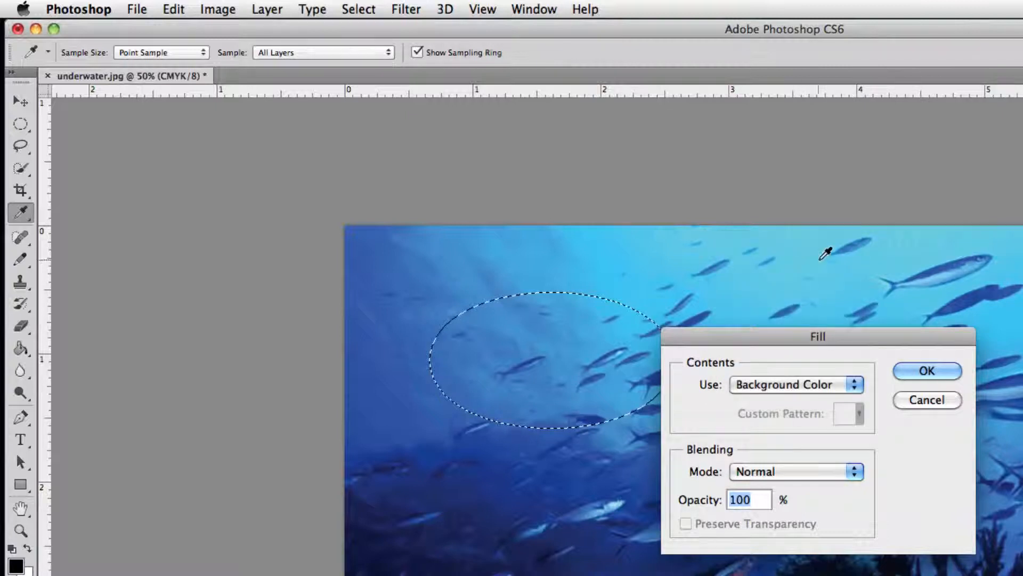
left_click(925, 372)
key("m")
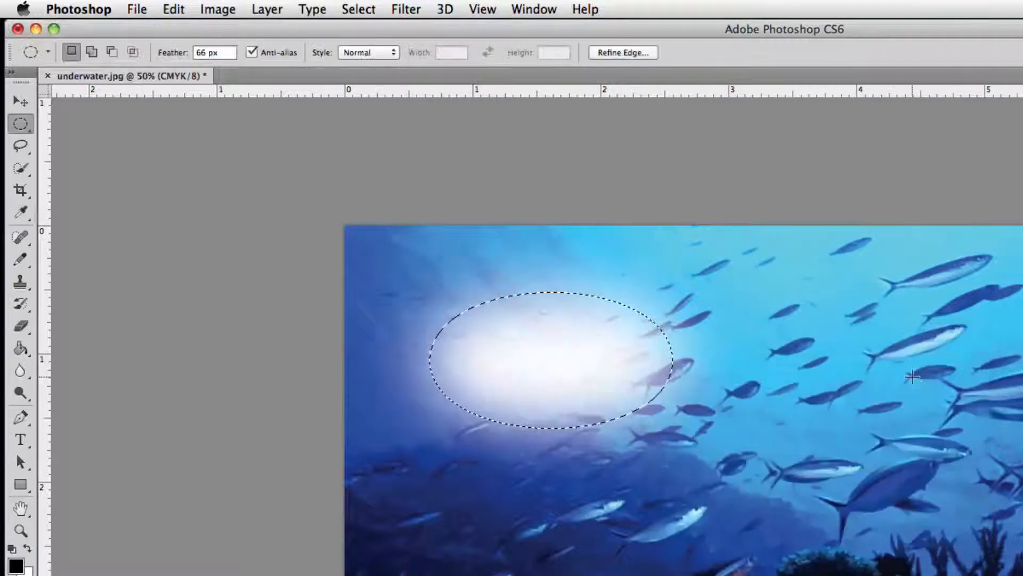
left_click_drag(539, 335, 542, 329)
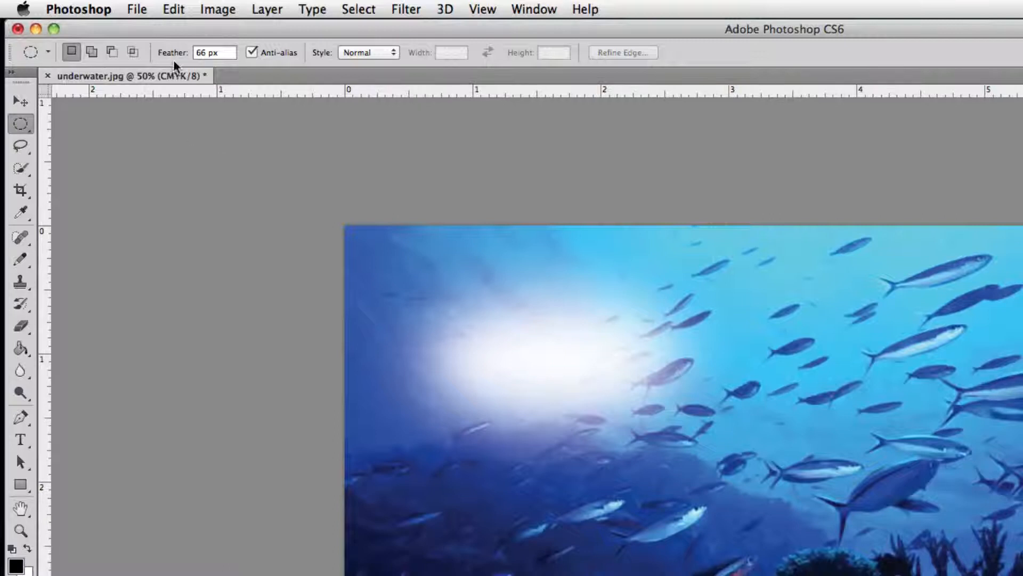
Undo the deselection, the feathered fill and the elliptical selection, and reset the marquee feather to 0 px.
left_click(174, 14)
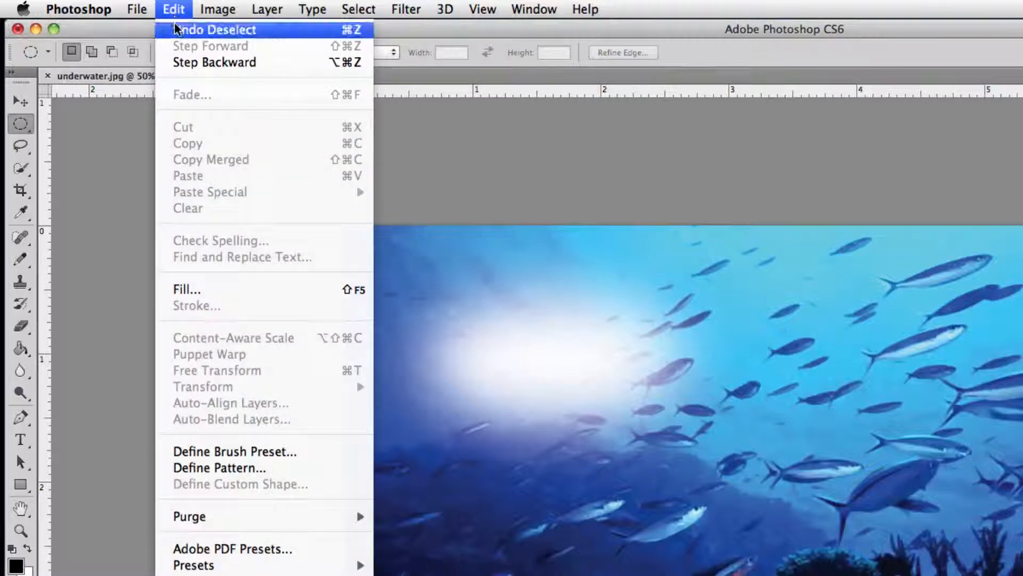
left_click(176, 29)
left_click(174, 9)
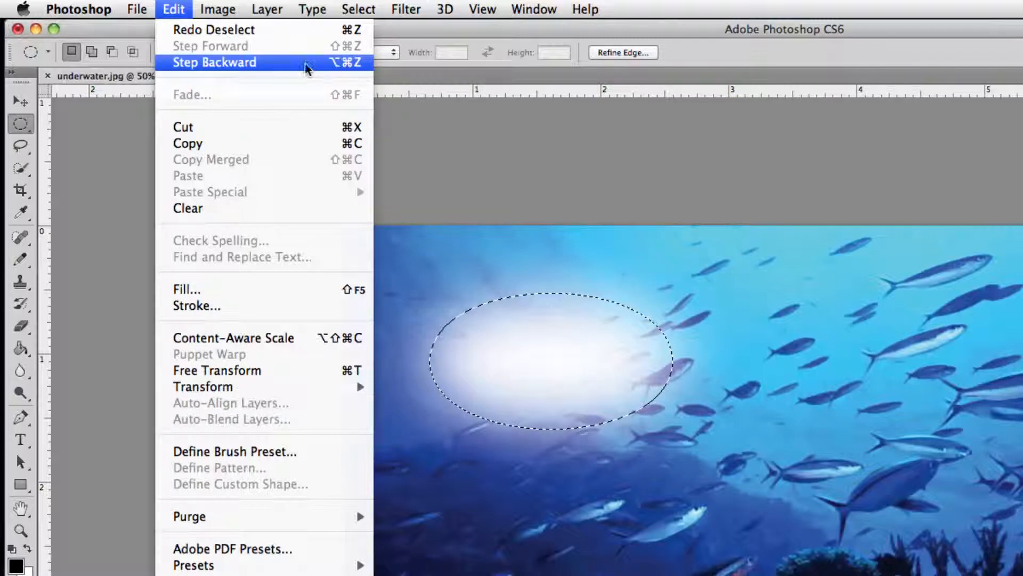
left_click(183, 59)
left_click(174, 10)
left_click(183, 61)
left_click(411, 248)
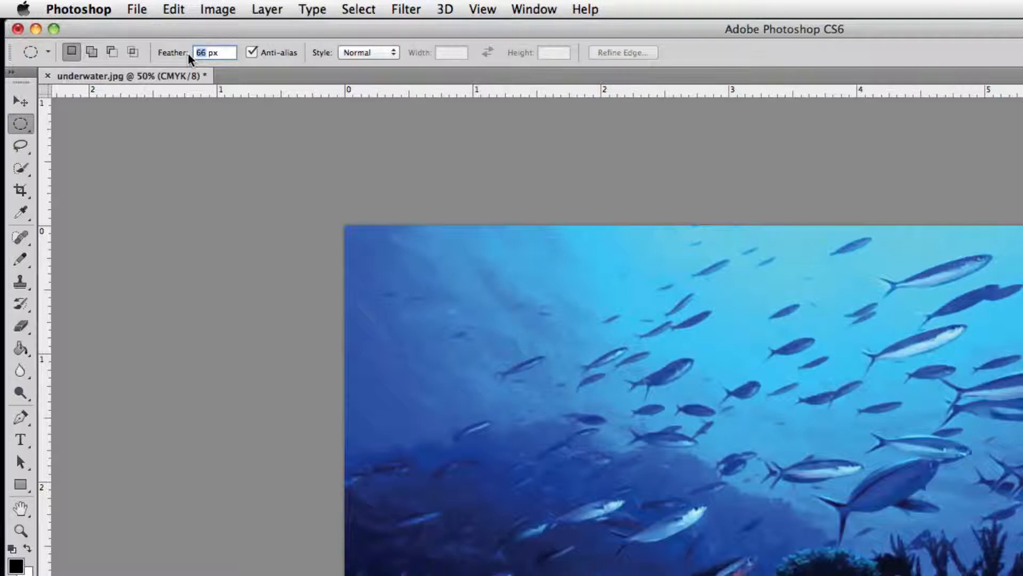
type("0")
Sample a light blue from the bright water area with the Eyedropper as the foreground color.
left_click(21, 212)
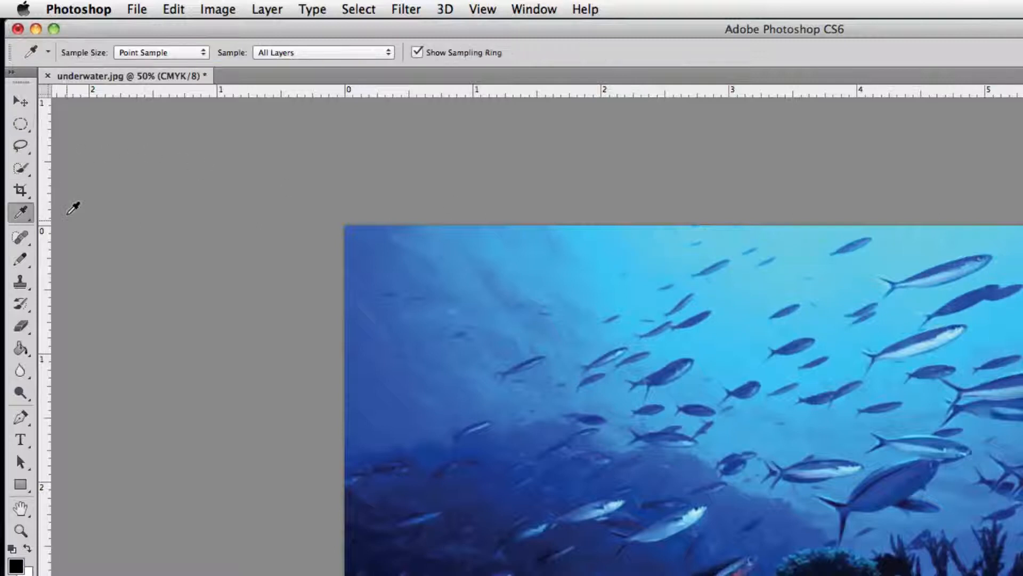
left_click_drag(622, 260, 645, 430)
left_click_drag(665, 459, 745, 282)
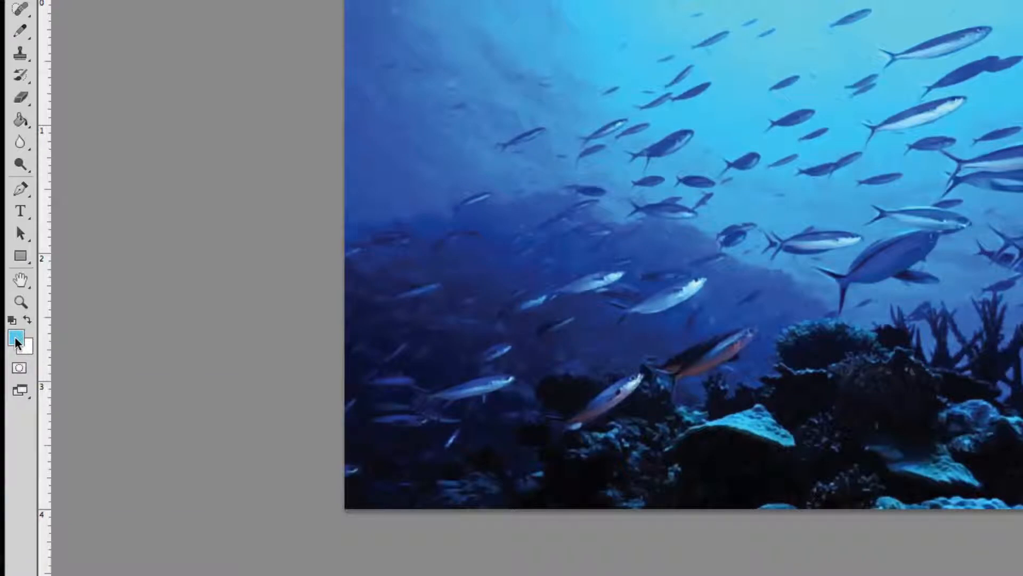
Try a deeper blue, web-only colors and a shifted hue for the foreground color, and discard the changes.
left_click(16, 340)
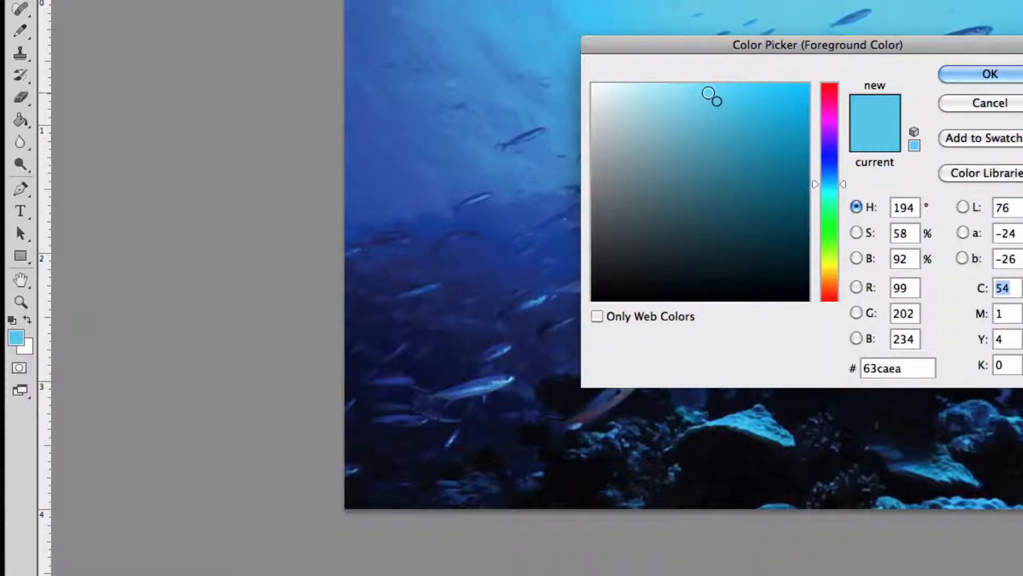
left_click_drag(880, 46, 712, 47)
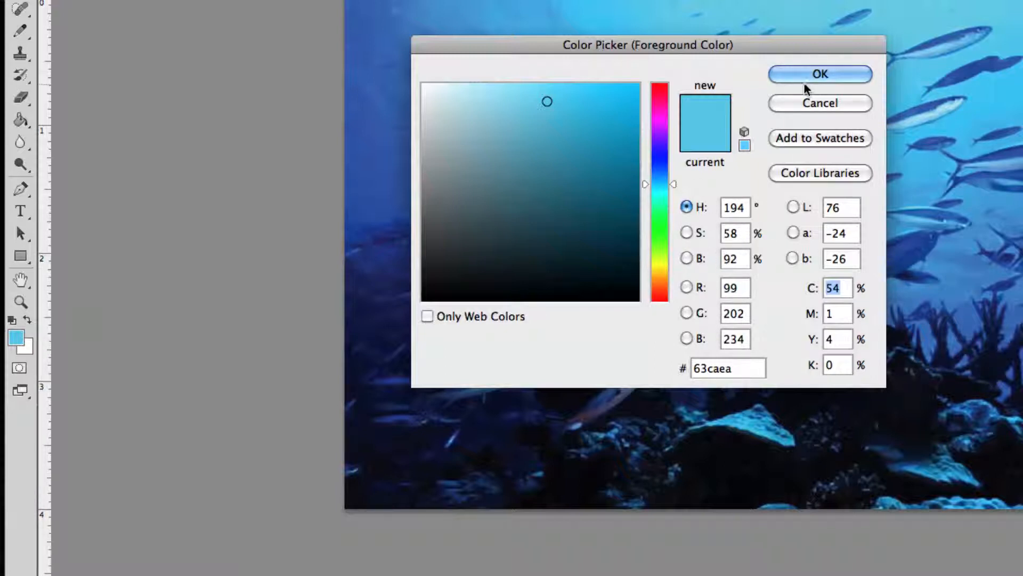
left_click_drag(569, 133, 603, 110)
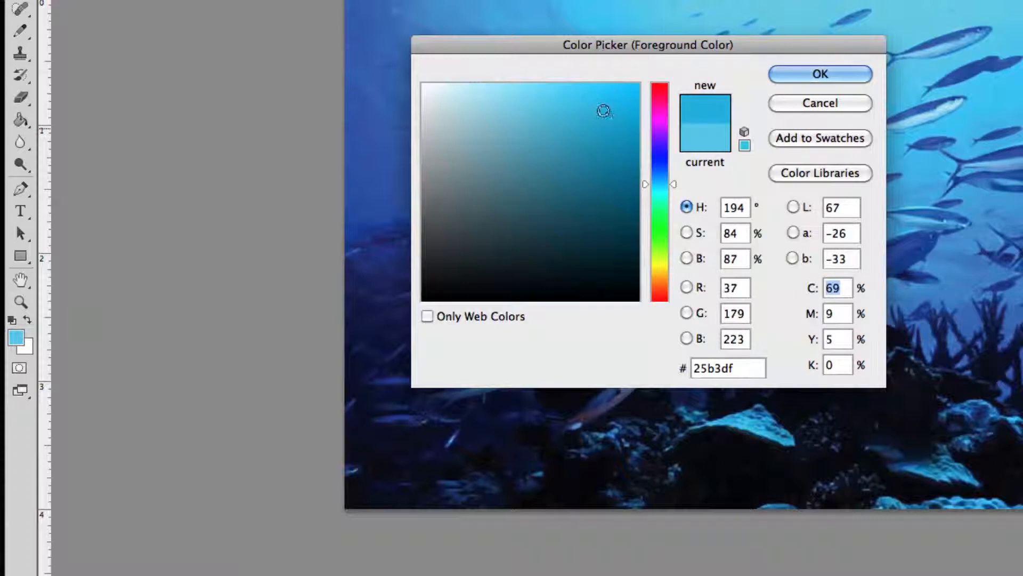
left_click(427, 316)
mouse_move(666, 196)
left_mouse_down()
mouse_move(670, 164)
mouse_move(671, 234)
mouse_move(673, 185)
left_mouse_up()
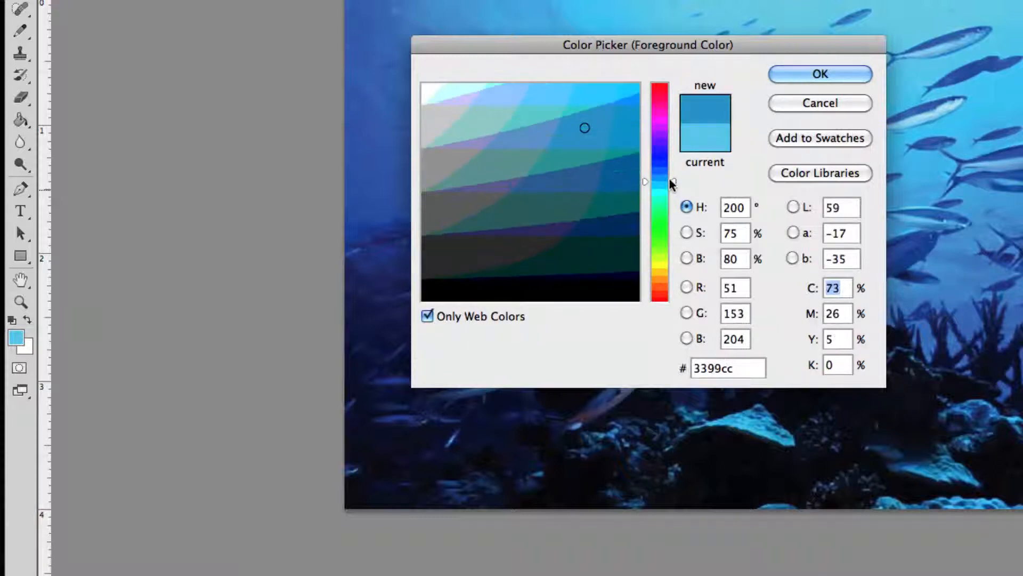
left_click(798, 103)
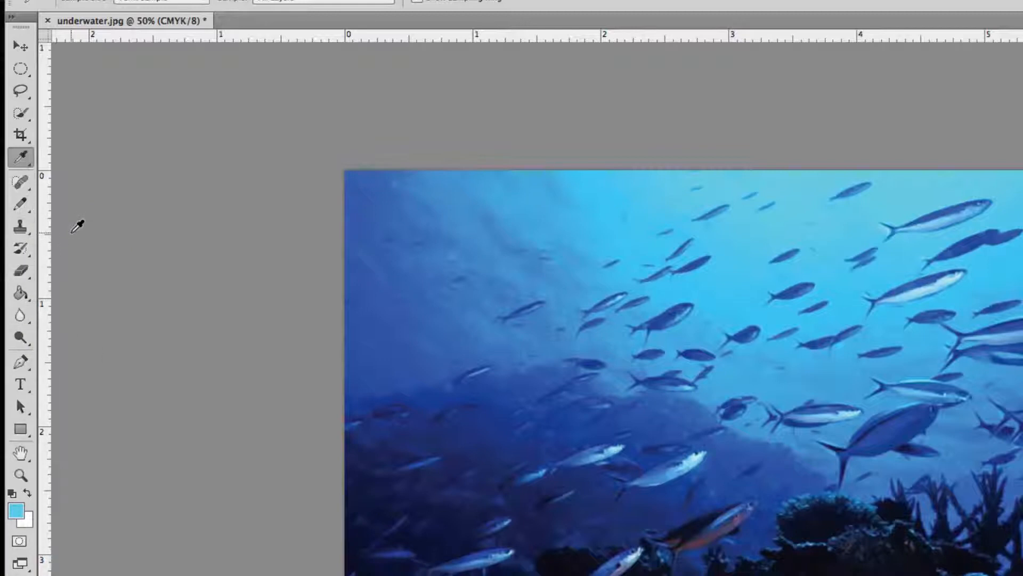
Paint a looping freehand stroke over the water and fish with the Brush Tool, using a 39 px fan-shaped bristle tip.
left_click(19, 211)
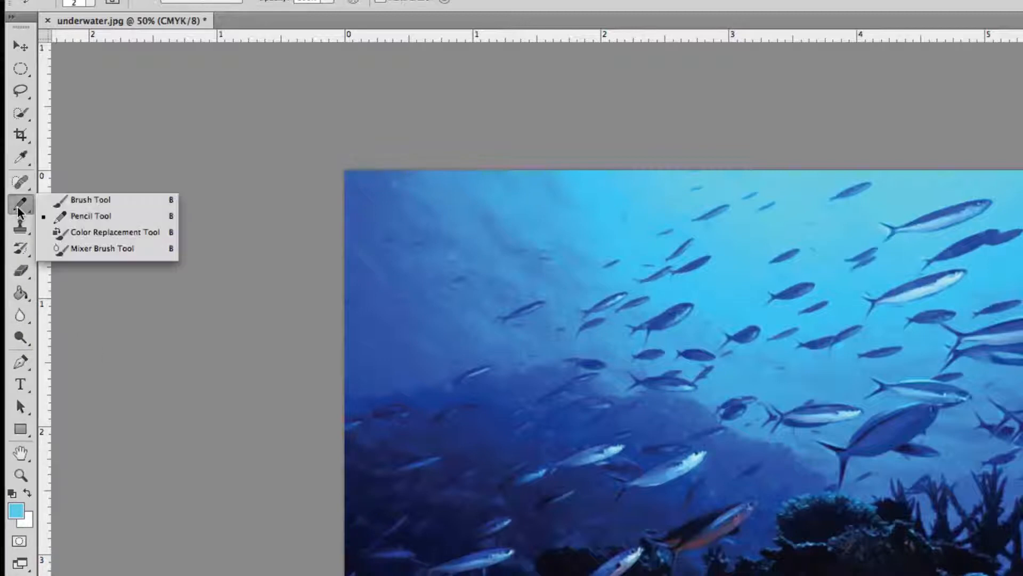
left_click(66, 201)
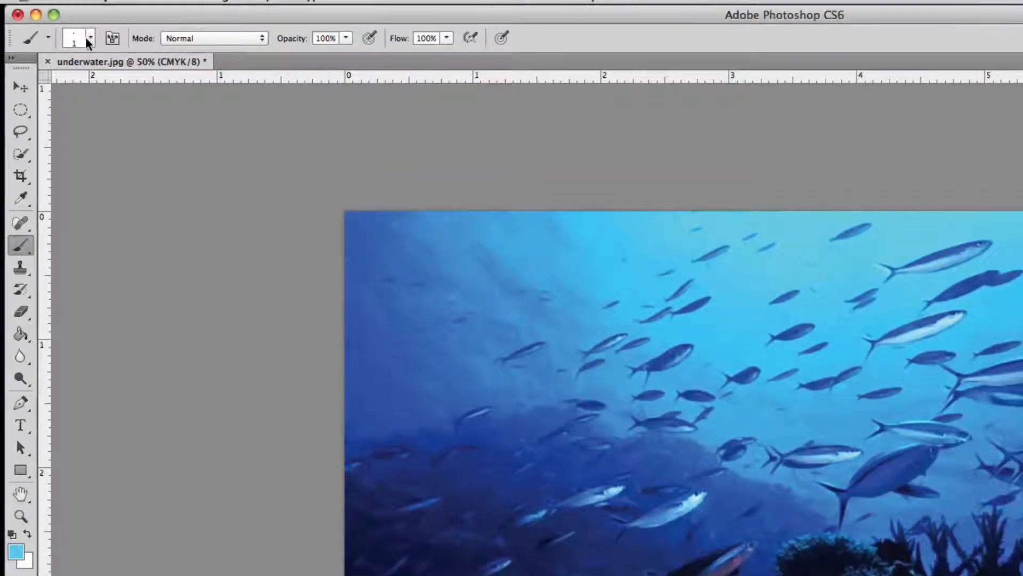
left_click(90, 38)
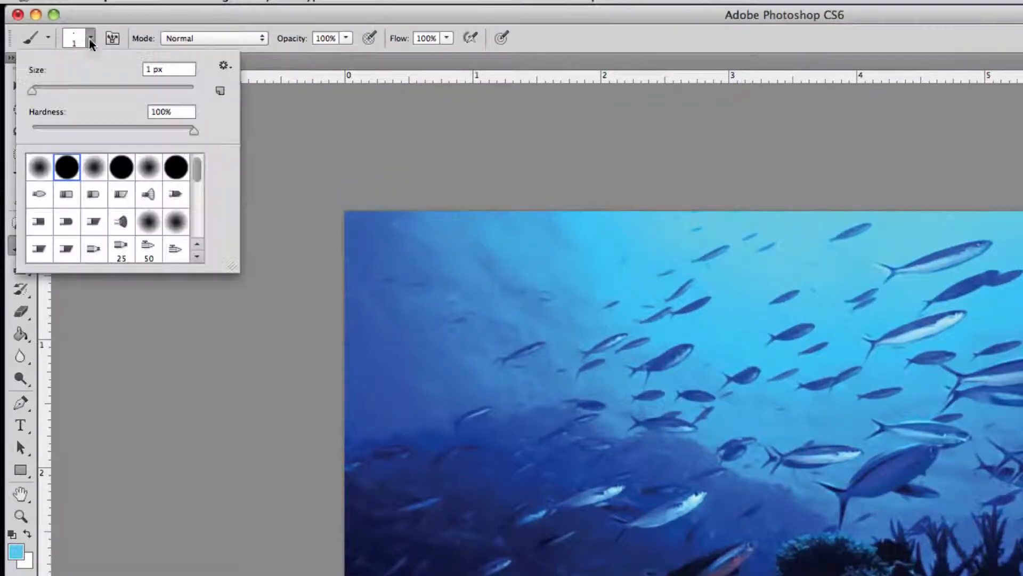
left_click(63, 89)
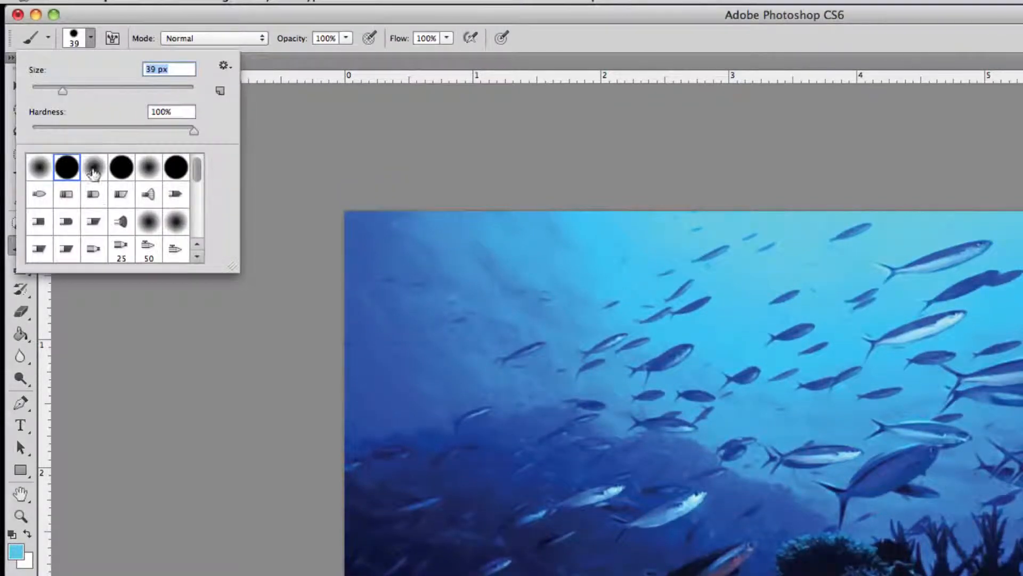
left_click(149, 196)
mouse_move(381, 289)
left_mouse_down()
mouse_move(420, 311)
mouse_move(540, 292)
mouse_move(663, 418)
mouse_move(516, 384)
mouse_move(745, 455)
mouse_move(511, 523)
mouse_move(488, 513)
left_mouse_up()
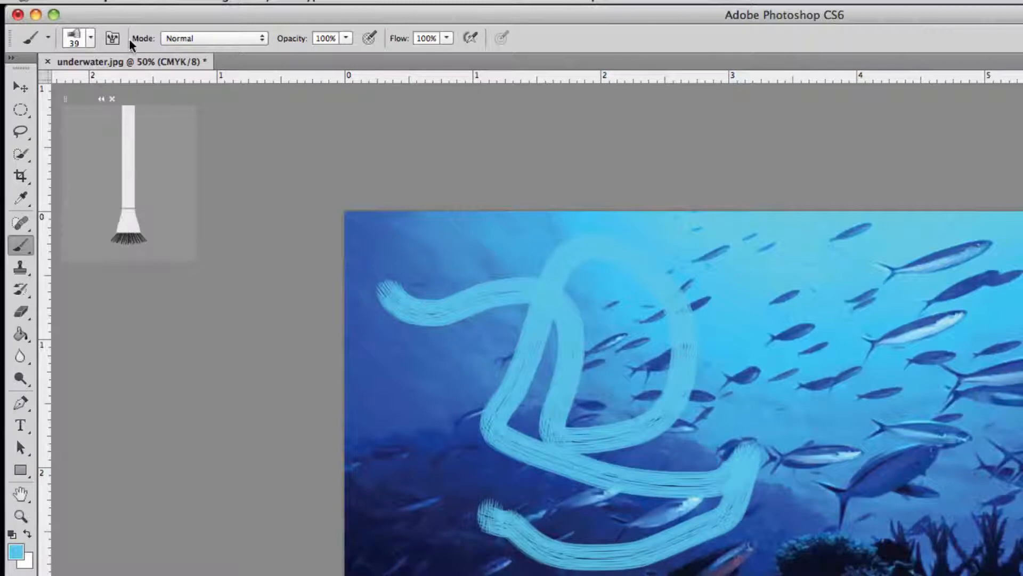
Undo the fan brush stroke.
mouse_move(85, 4)
left_click(140, 9)
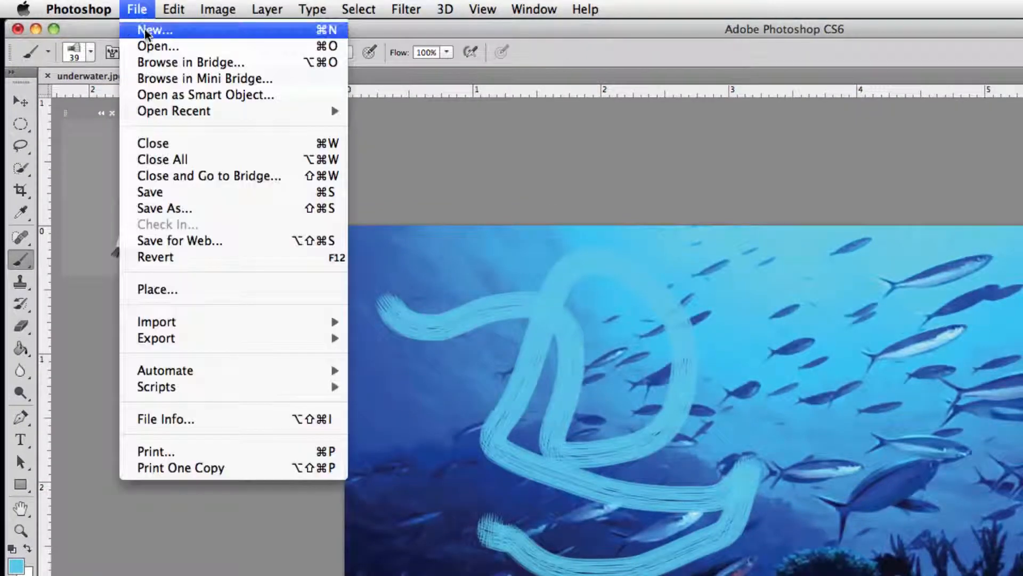
mouse_move(169, 7)
left_click(214, 30)
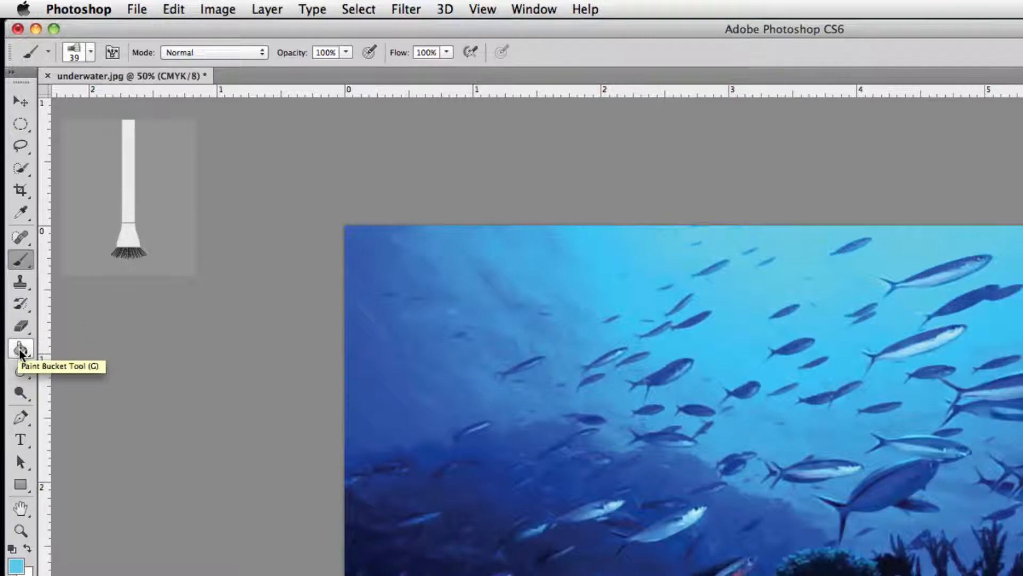
Draw an elliptical marquee with 0 px feather in the upper-left water and fill inside it with the foreground color using the Paint Bucket.
left_click(20, 123)
left_click_drag(383, 261, 641, 464)
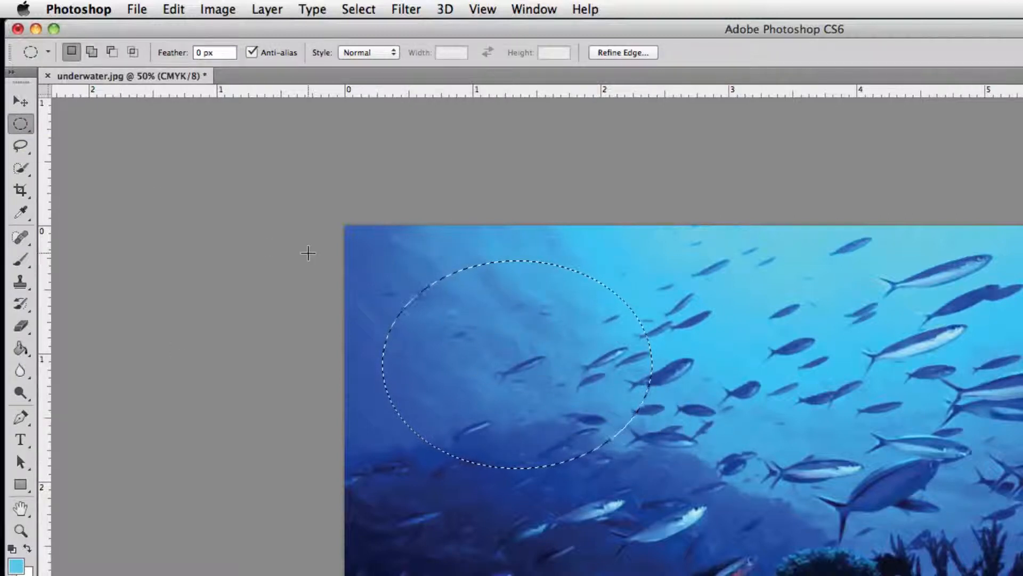
left_click(20, 350)
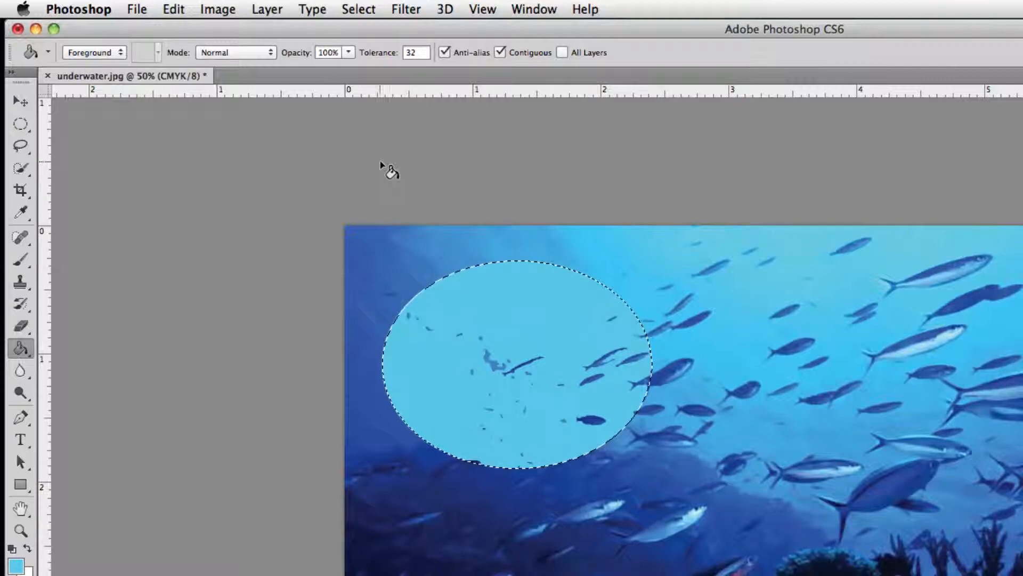
Step back through all the Paint Bucket fills inside the ellipse, keeping the elliptical selection.
left_click(169, 11)
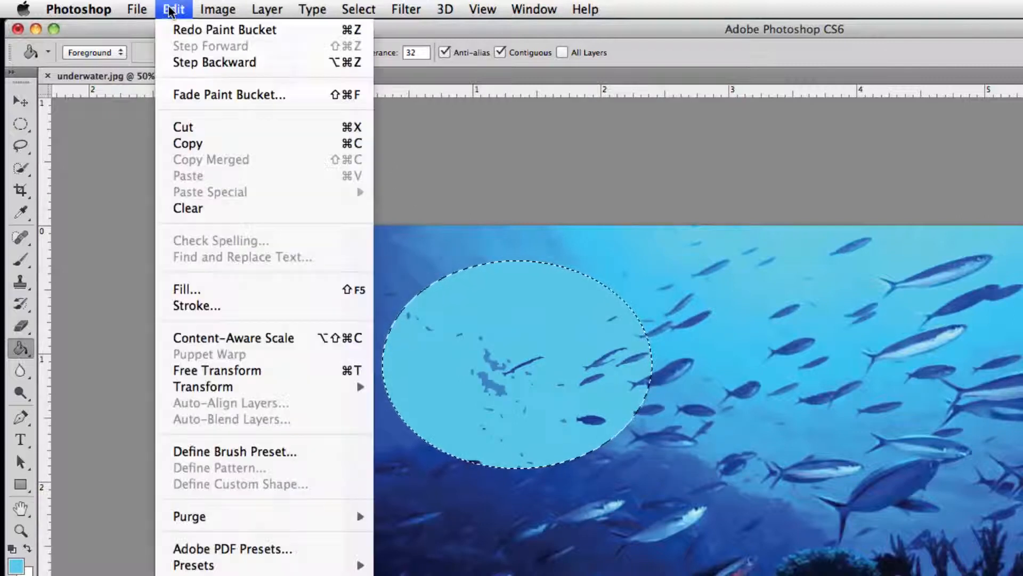
left_click(182, 63)
left_click(174, 9)
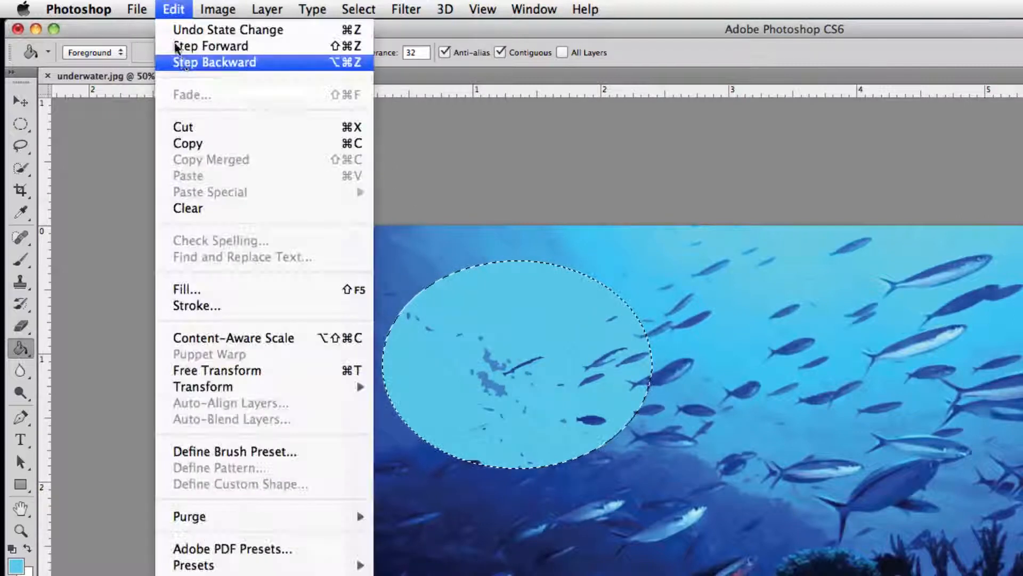
left_click(183, 63)
left_click(174, 9)
left_click(182, 63)
left_click(173, 9)
left_click(183, 63)
left_click(174, 9)
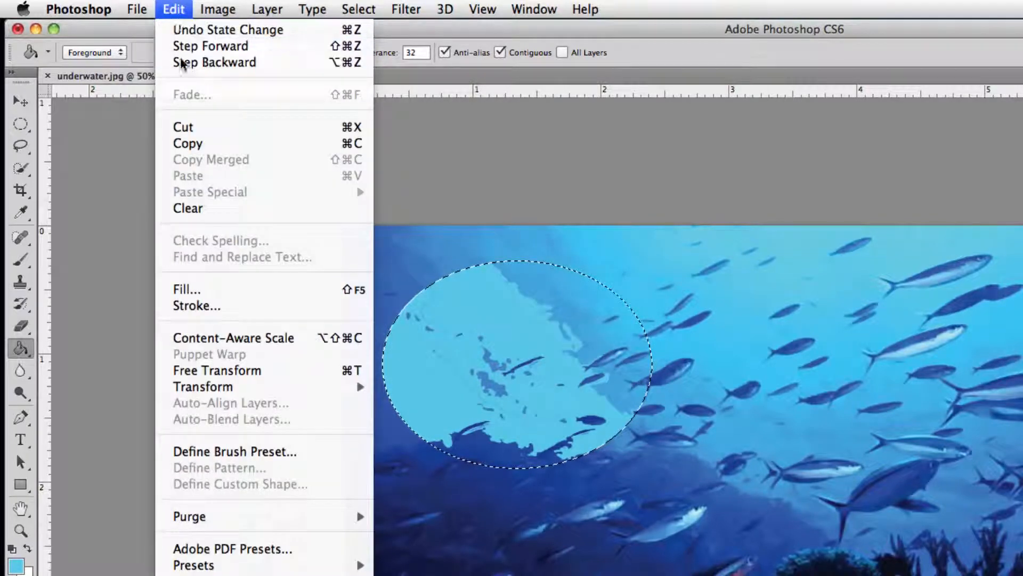
left_click(182, 63)
left_click(174, 9)
left_click(182, 63)
left_click(175, 9)
left_click(183, 63)
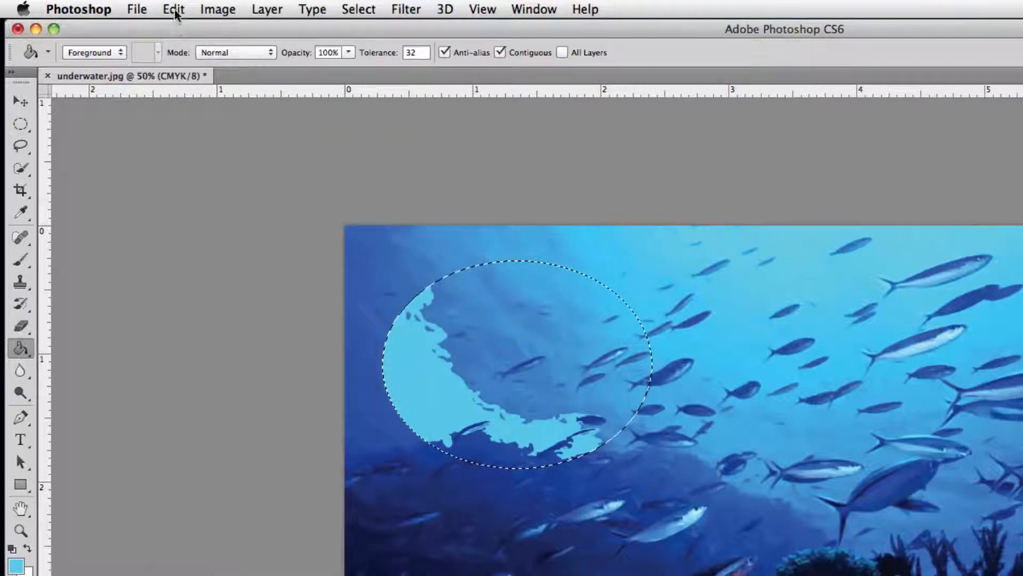
left_click(175, 11)
left_click(182, 63)
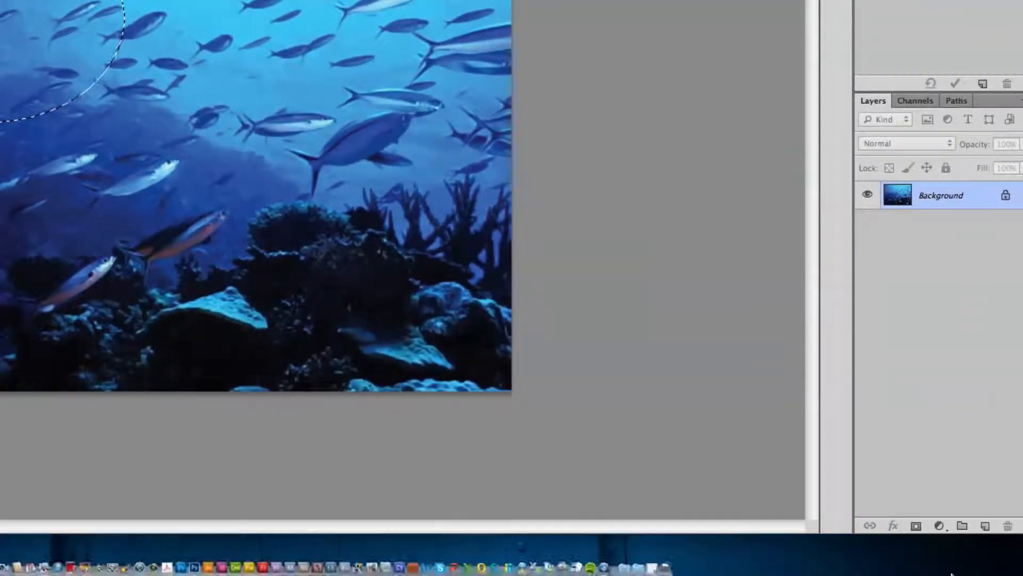
Add a new layer above the Background and fill the elliptical selection on it with the light blue foreground color.
left_click(985, 527)
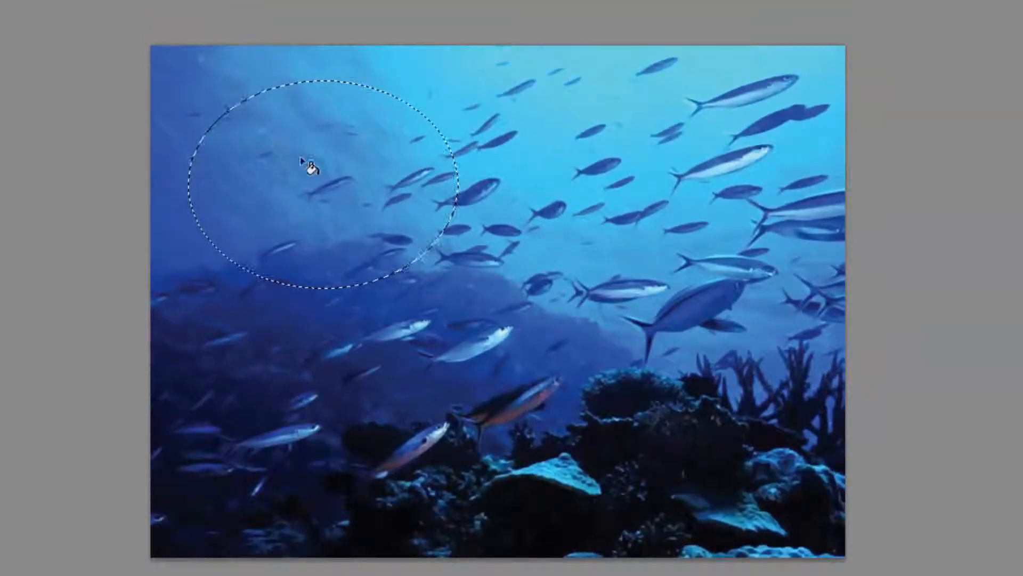
left_click(318, 165)
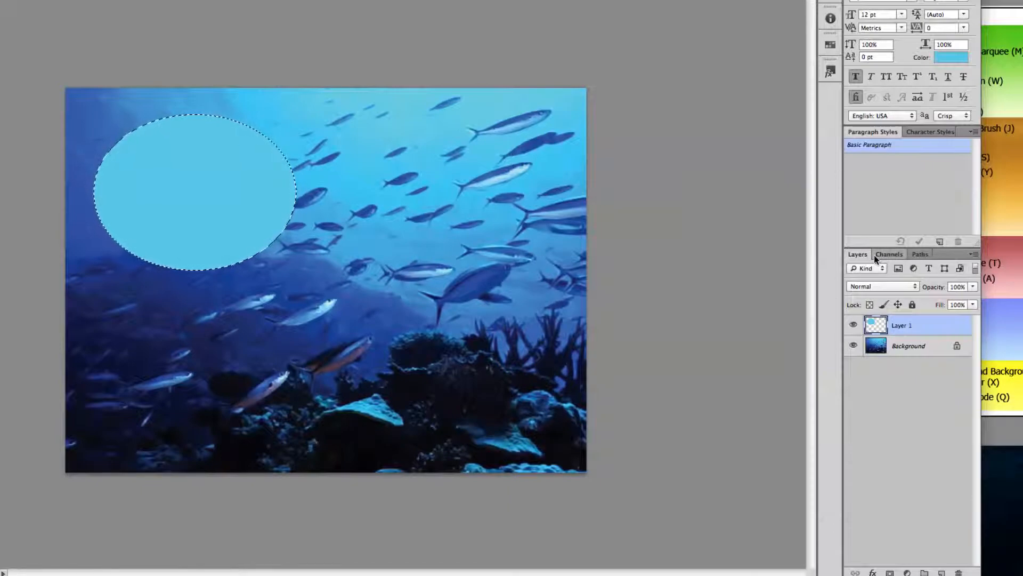
Detach the Channels and Paths panels from the Layers group and close both.
left_click(889, 254)
left_click_drag(891, 254, 645, 216)
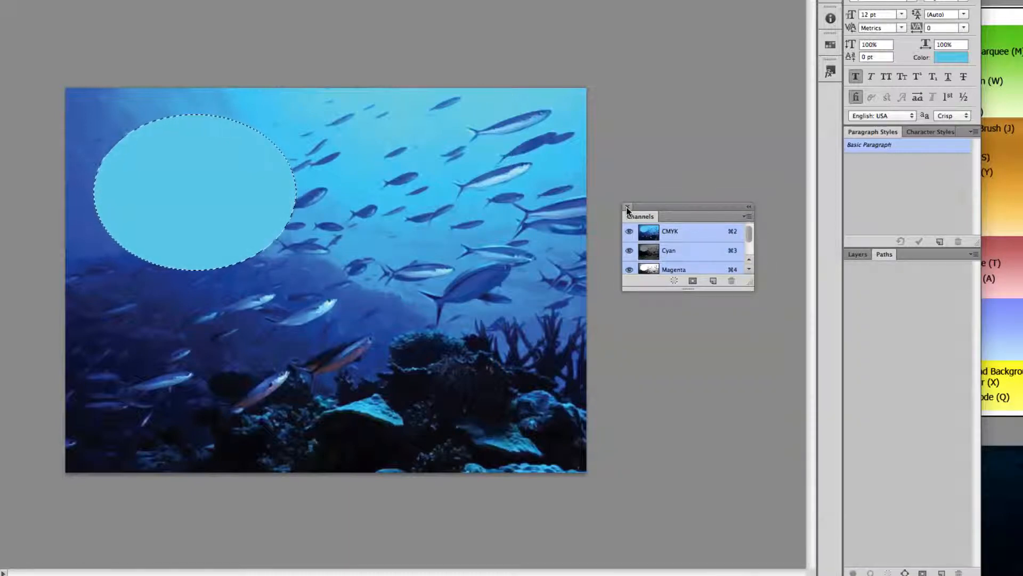
left_click(627, 208)
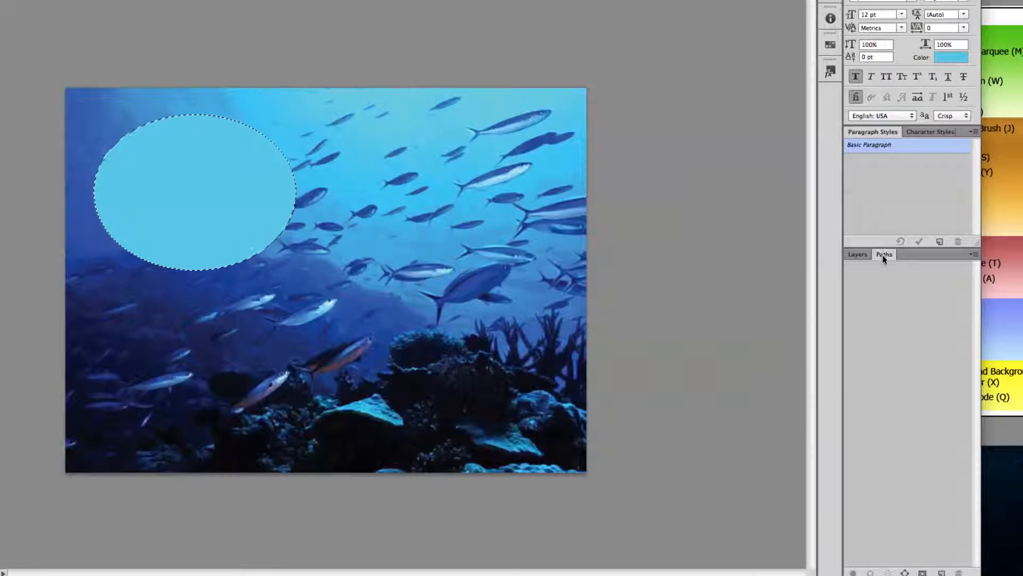
left_click_drag(884, 255, 660, 219)
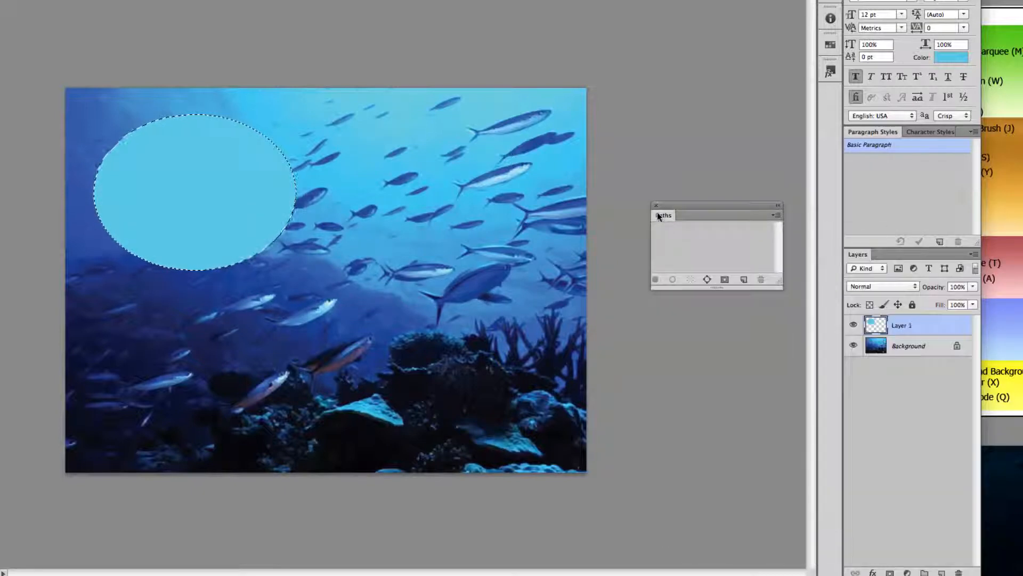
left_click(657, 207)
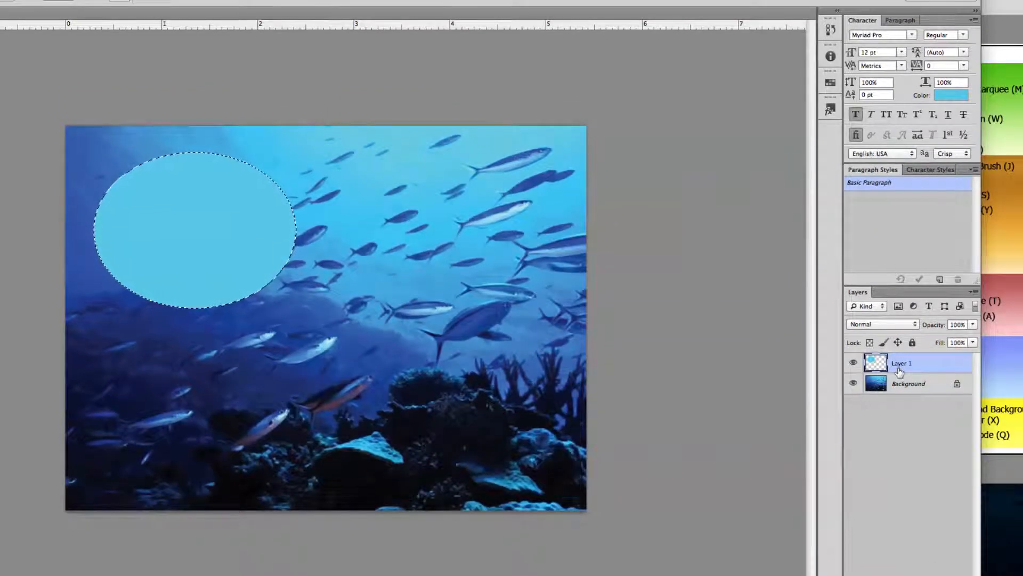
Switch to the Background layer and back to Layer 1, and lower Layer 1's opacity to make the ellipse translucent.
left_click(912, 393)
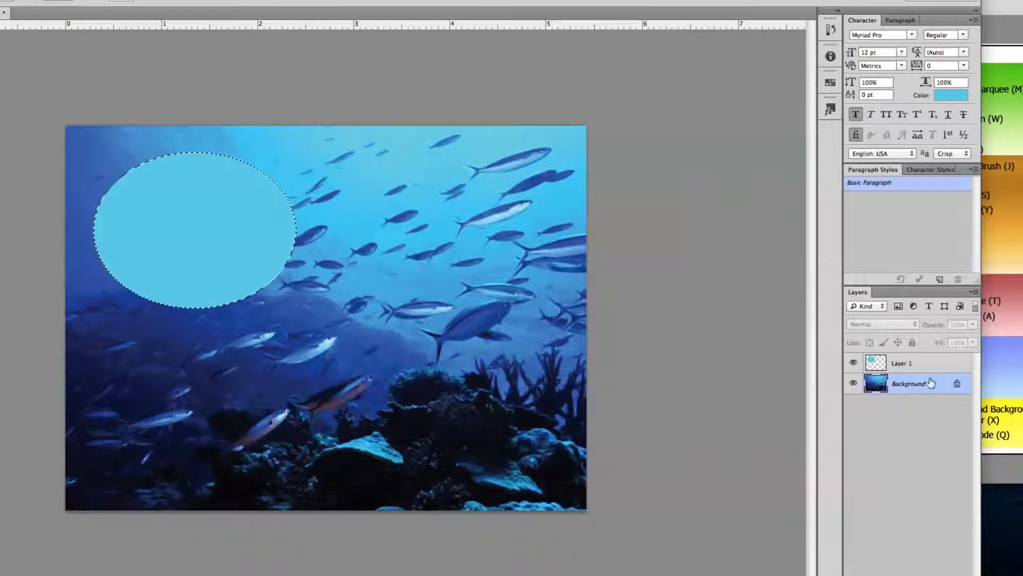
left_click(898, 367)
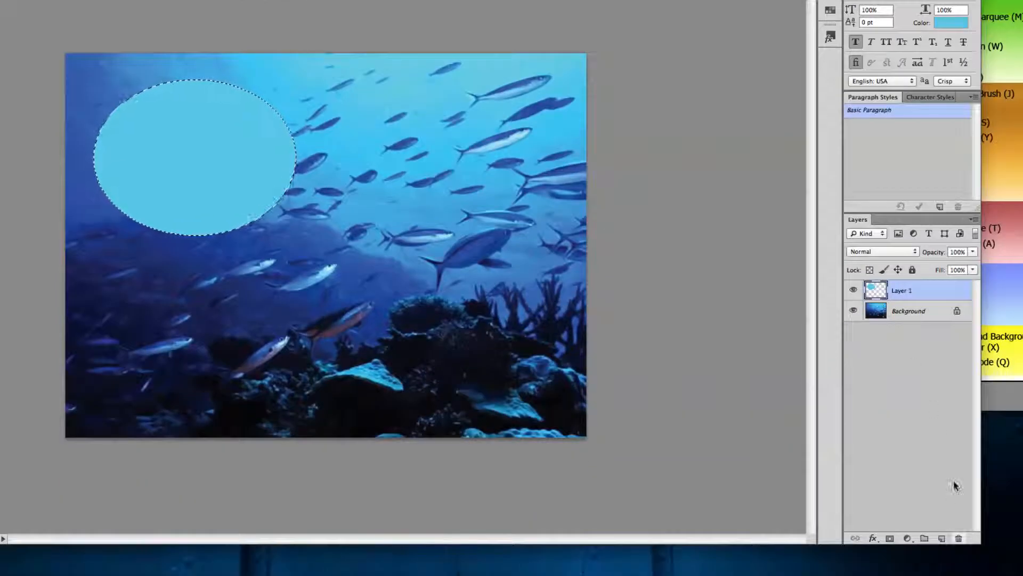
left_click(972, 252)
mouse_move(959, 264)
left_mouse_down()
mouse_move(938, 265)
mouse_move(949, 266)
left_mouse_up()
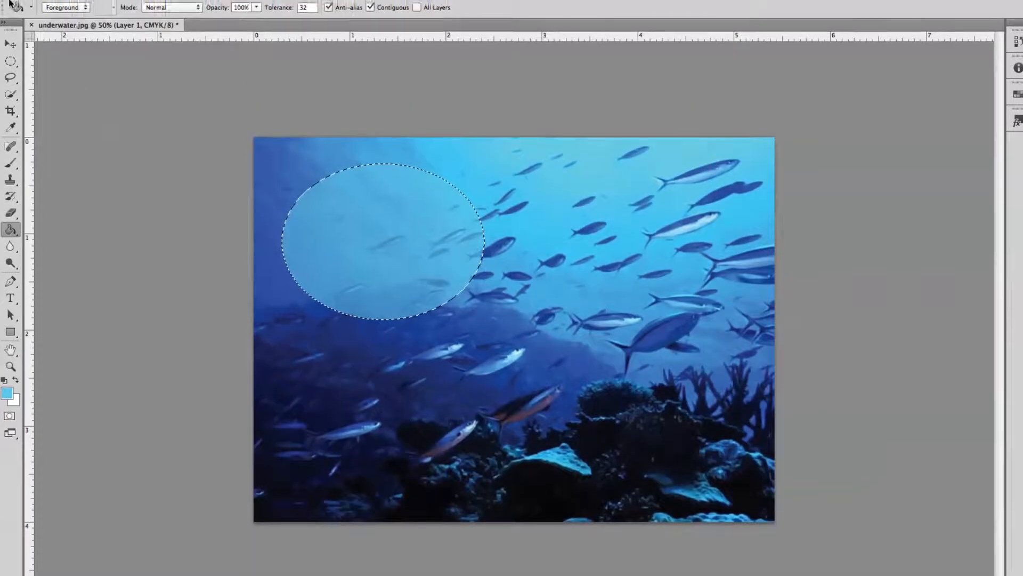
Move the translucent ellipse from the upper-left water down and right, over the fish above the coral.
left_click(10, 43)
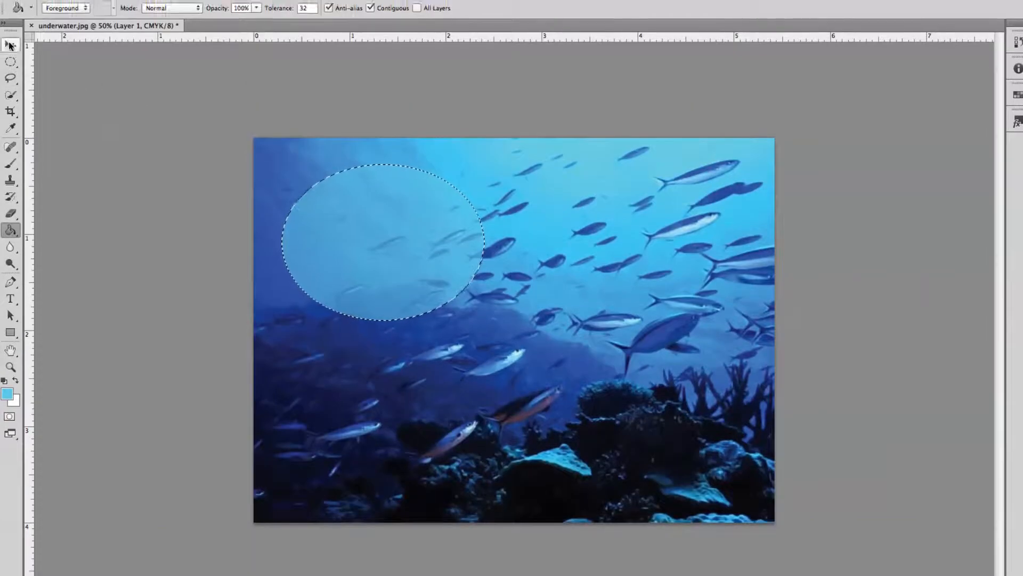
mouse_move(369, 252)
left_mouse_down()
mouse_move(378, 245)
mouse_move(469, 335)
mouse_move(479, 394)
mouse_move(619, 376)
mouse_move(620, 401)
mouse_move(419, 322)
mouse_move(517, 229)
mouse_move(588, 354)
left_mouse_up()
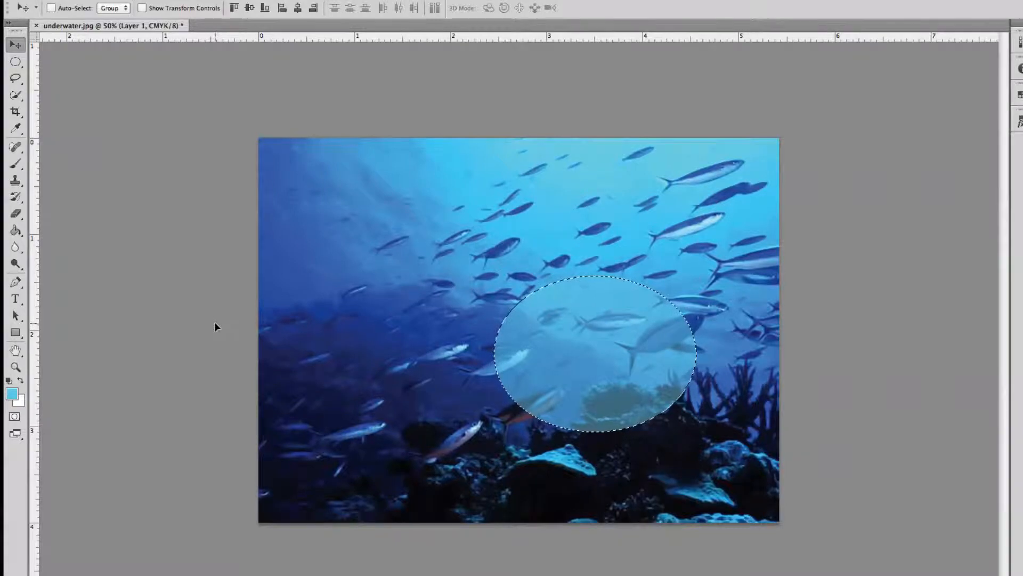
Inspect the fish and the ellipse's edge at 300% zoom, and return to a view of the whole image.
key("ctrl+plus")
key("ctrl+plus")
key("ctrl+plus")
key("ctrl+plus")
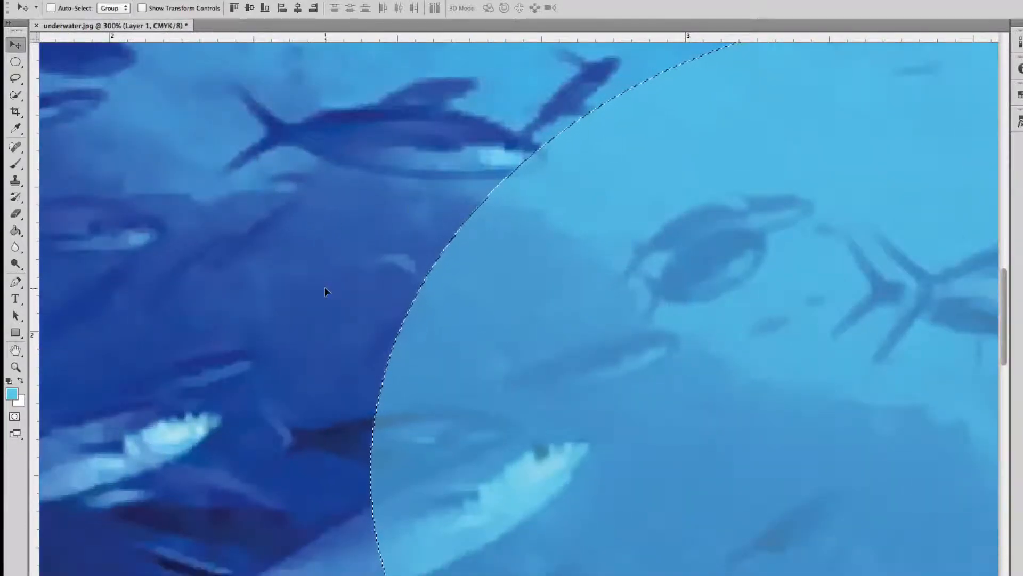
left_click_drag(237, 261, 606, 157)
left_click_drag(453, 462, 586, 317)
left_click_drag(708, 300, 358, 310)
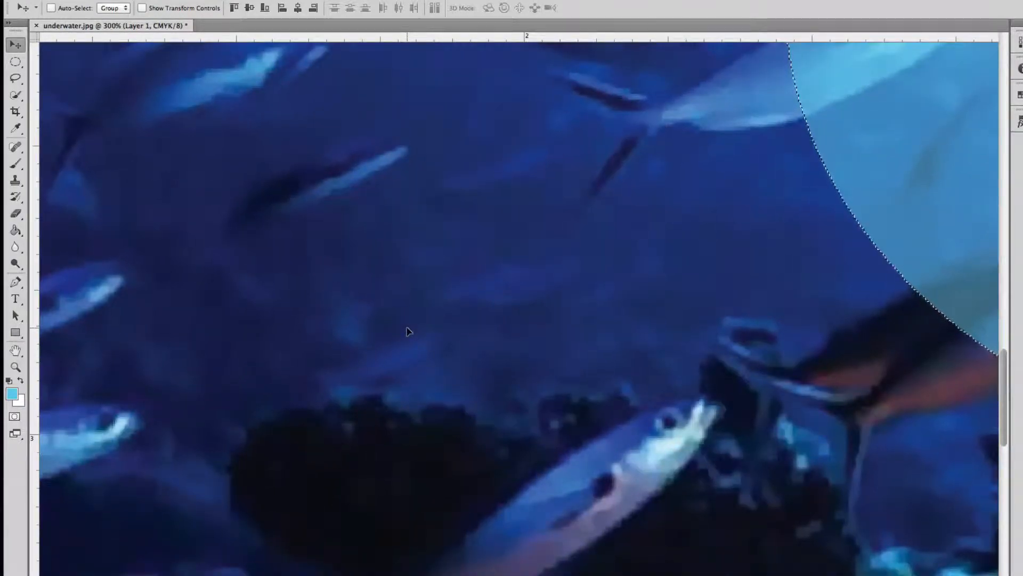
key("ctrl+0")
key("super+minus")
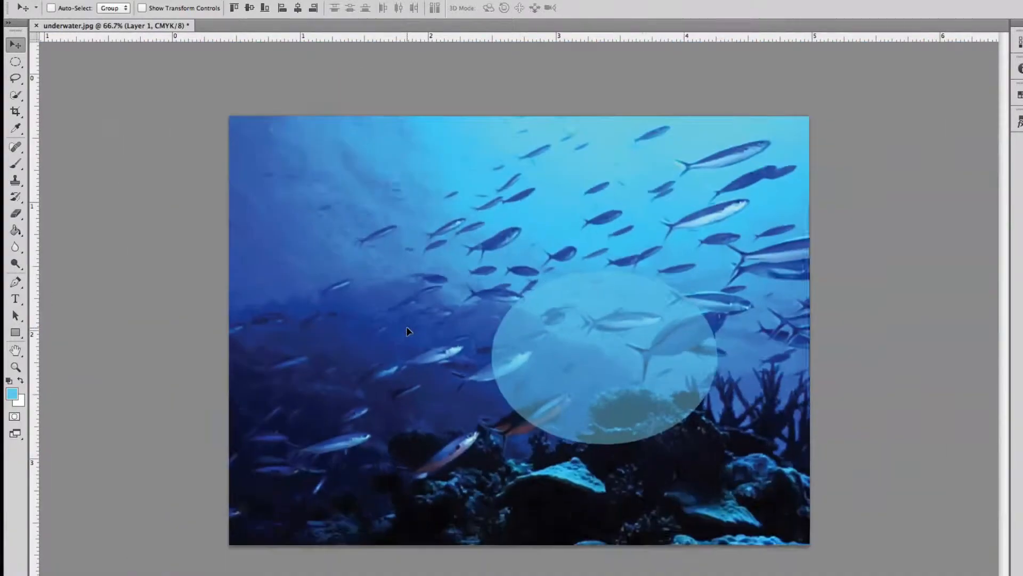
View the underwater image fitted to the screen, then reduced to 12.5%, and fit it to the screen again.
key("super+0")
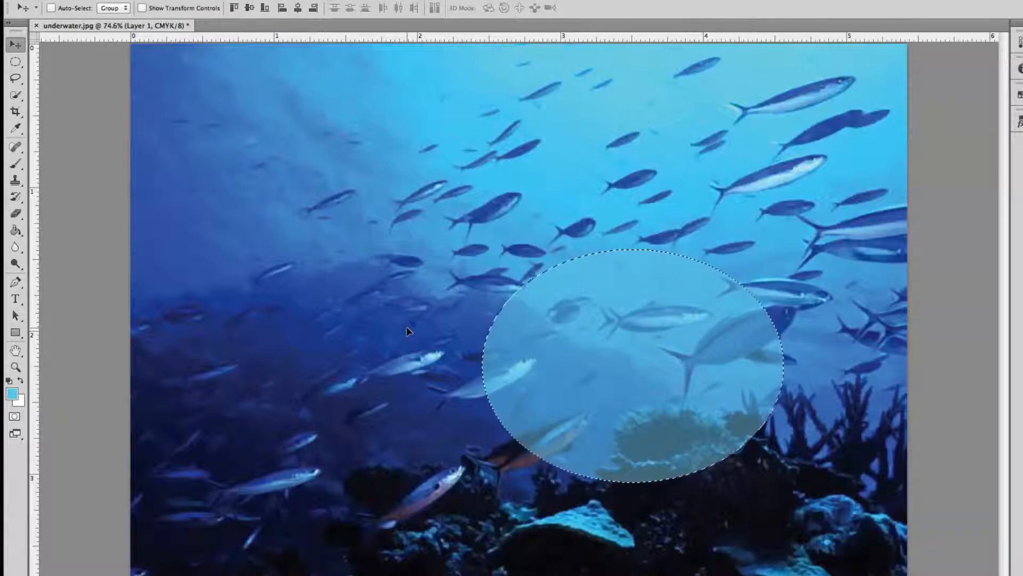
key("super+minus")
key("super+minus")
key("super+minus")
key("super+minus")
key("super+minus")
key("super+minus")
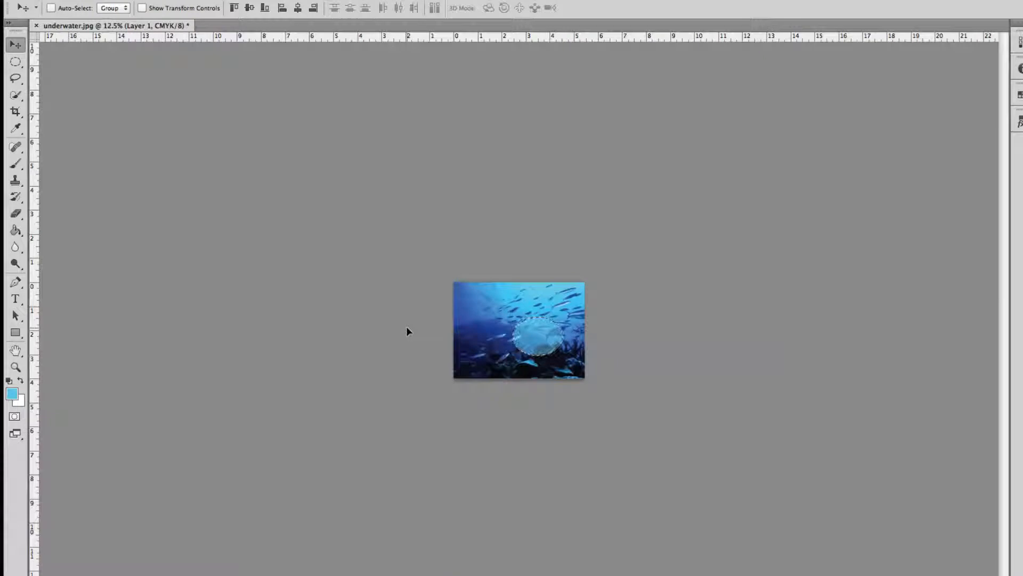
key("super+0")
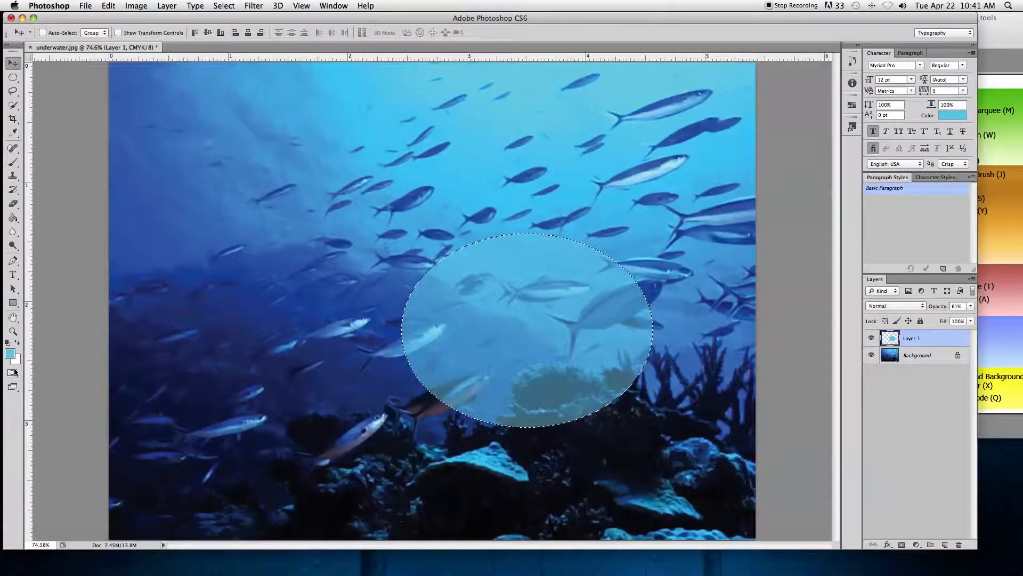
Use the Zoom tool to magnify the water beside the ellipse to 200%, and zoom back out to 50%.
left_click(12, 332)
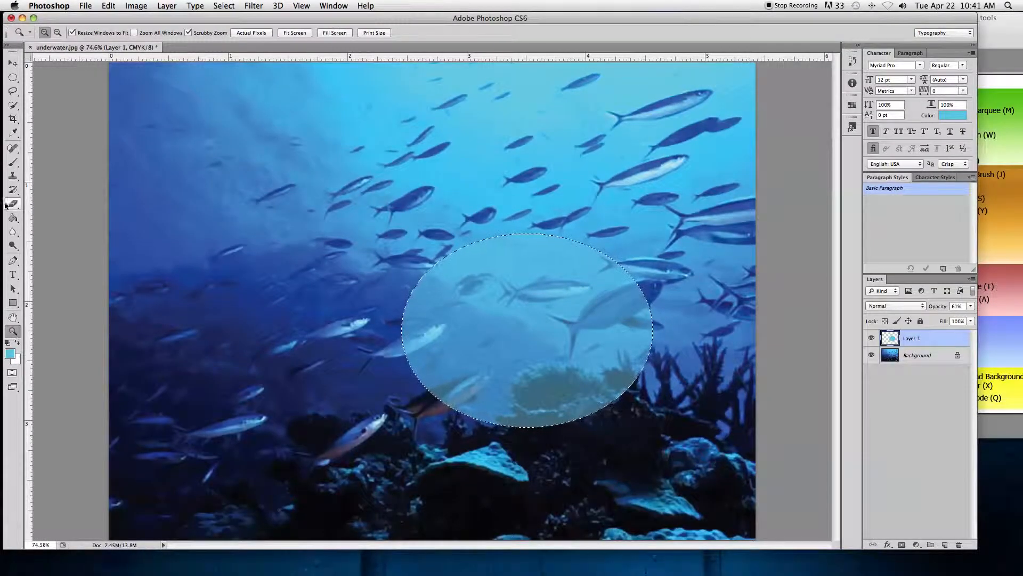
left_click(370, 299)
left_click(370, 299)
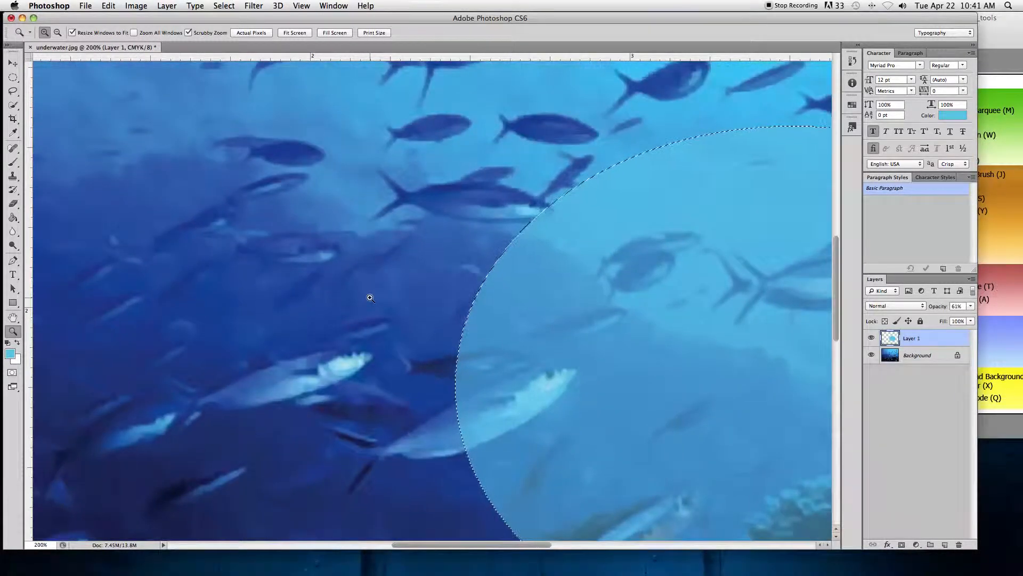
key("alt")
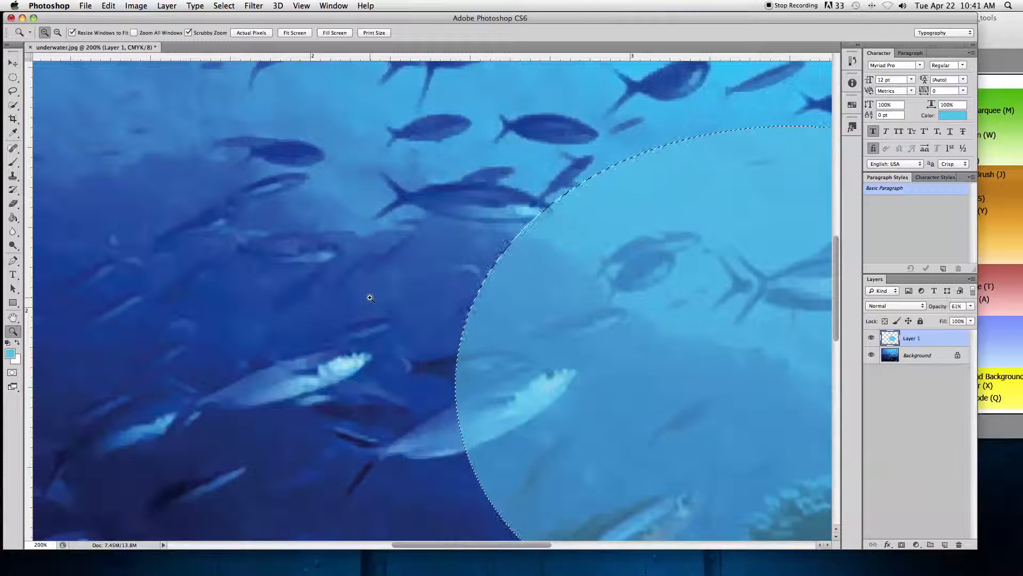
left_click(372, 298, "alt")
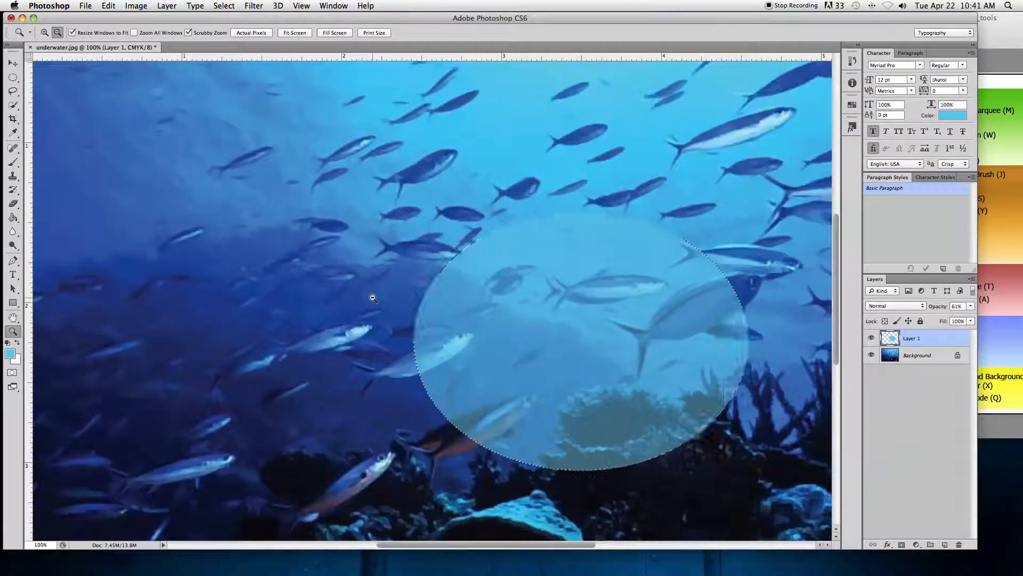
left_click(372, 298, "alt")
left_click(373, 298, "alt")
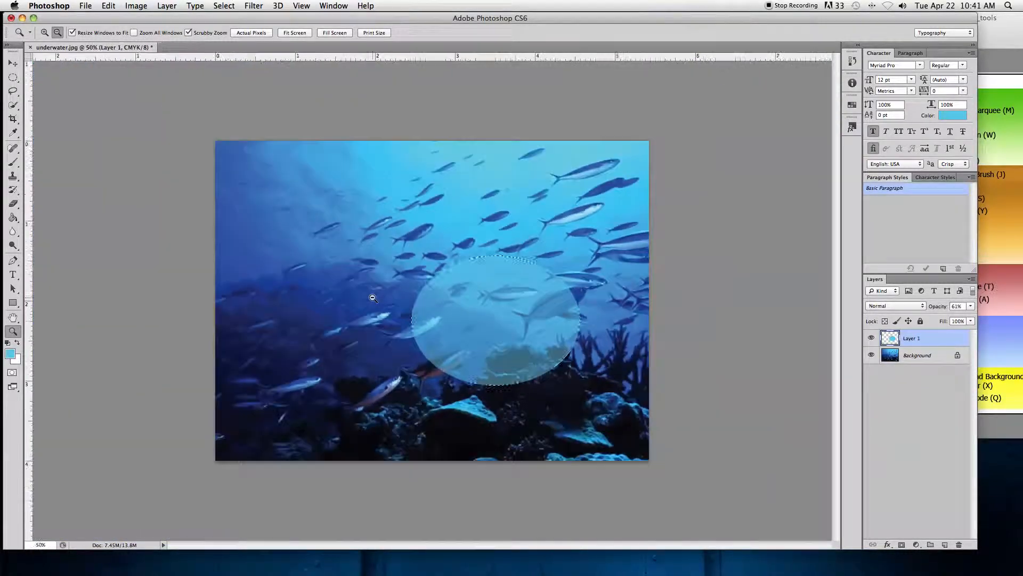
Add the text line "This is my text." in the upper-left water of the image.
left_click(13, 276)
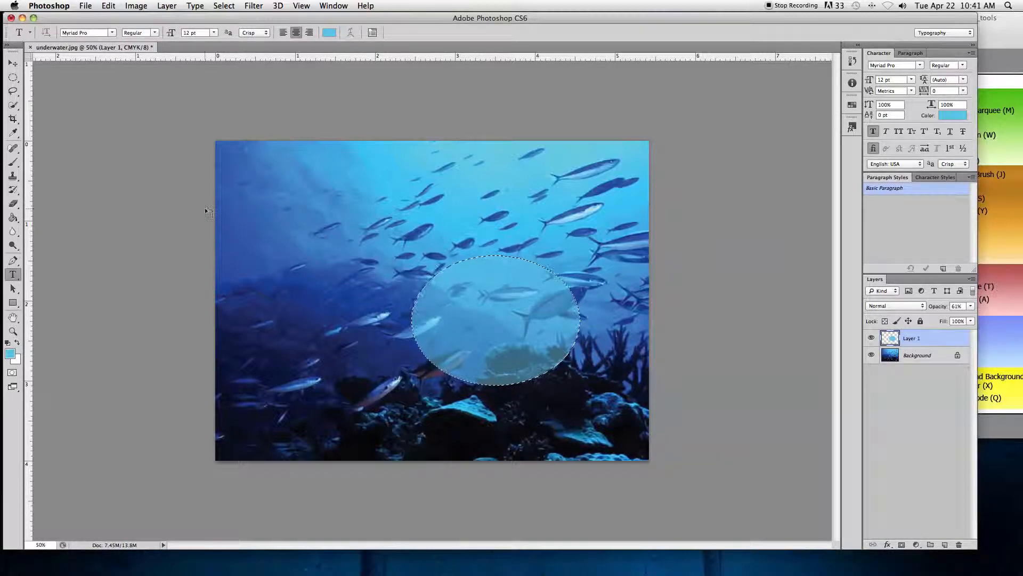
left_click(255, 202)
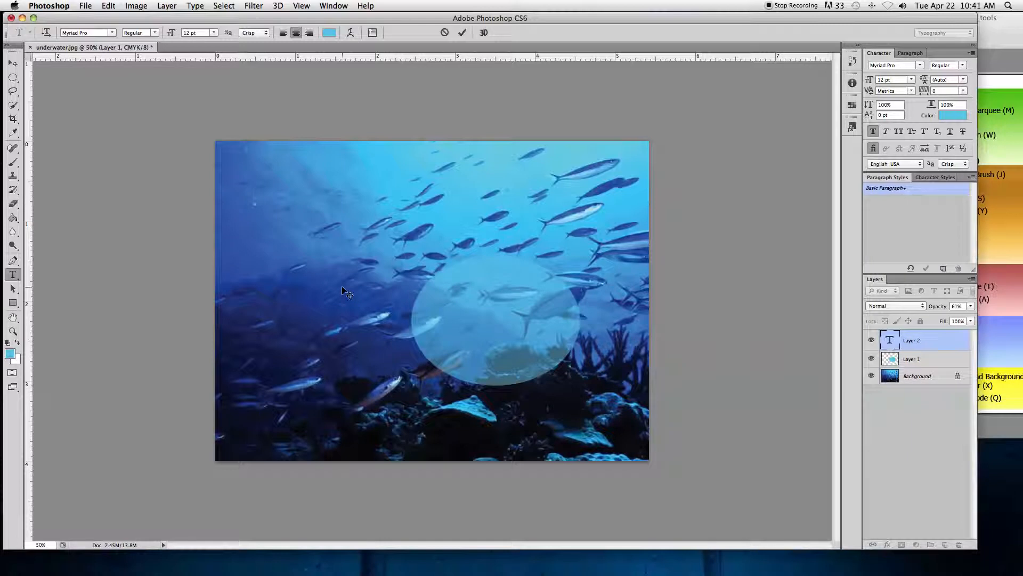
type("This is my text.")
Try the left, right and centre alignments on the text line and settle on left alignment.
left_click(285, 34)
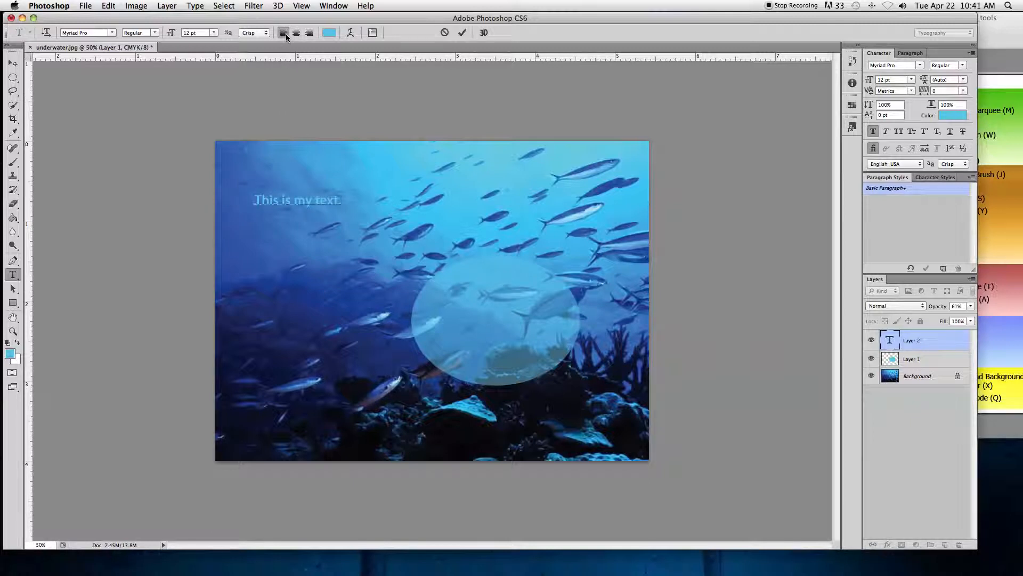
left_click(295, 34)
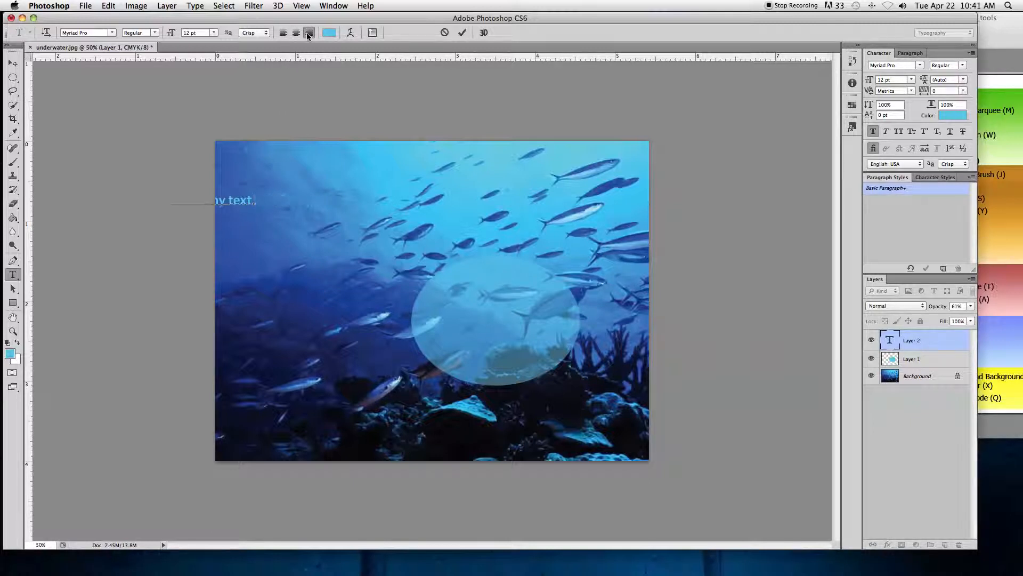
left_click(296, 34)
left_click(284, 34)
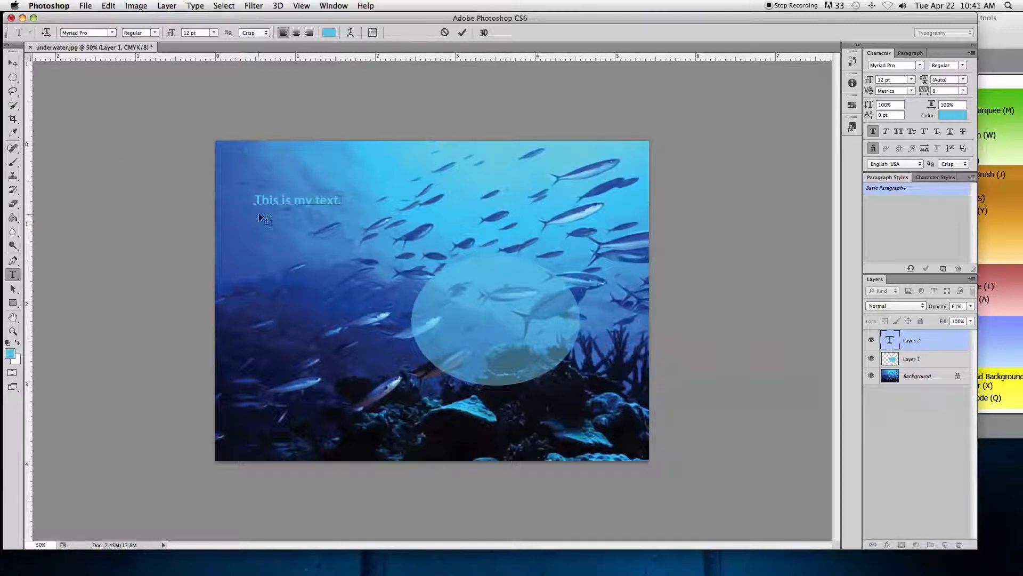
left_click_drag(257, 199, 344, 200)
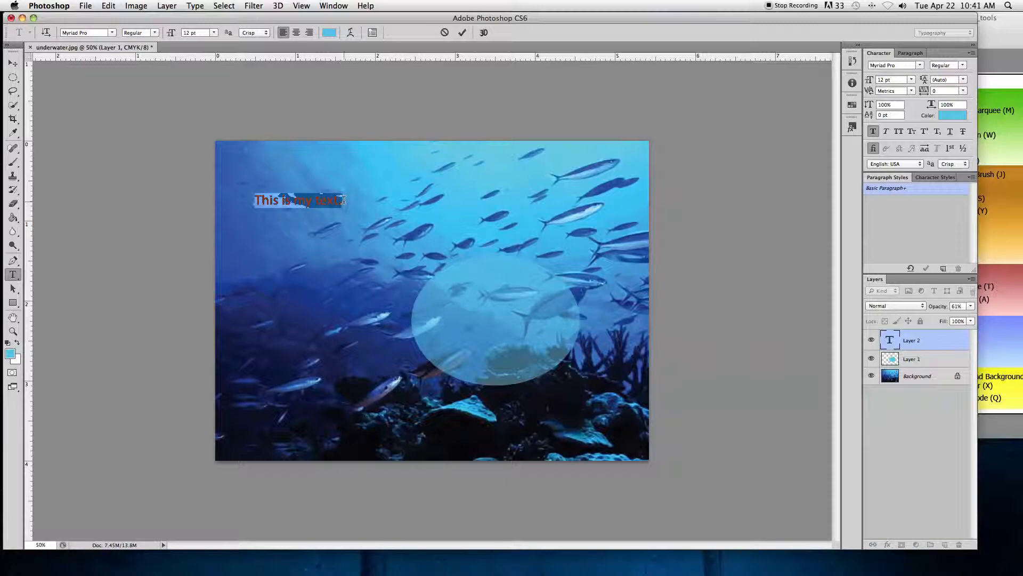
left_click(283, 195)
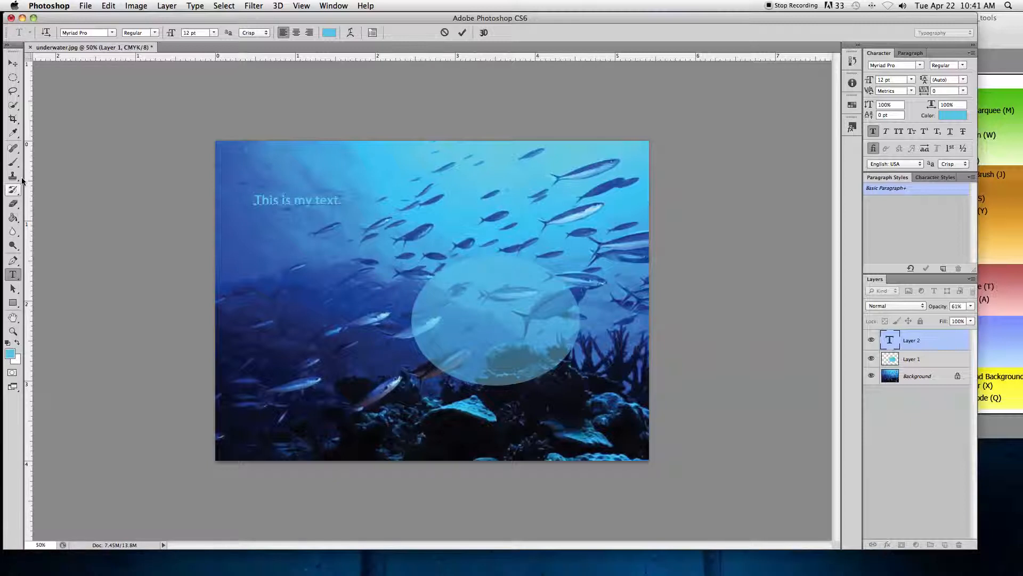
Choose the Eraser for Layer 1 and enlarge its brush to 289 px.
left_click(12, 207)
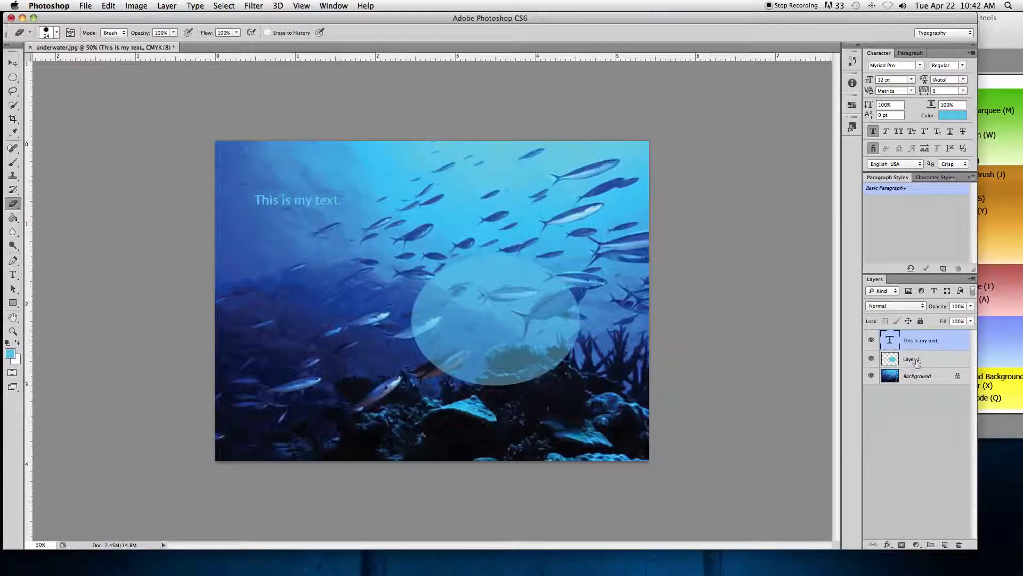
left_click(903, 359)
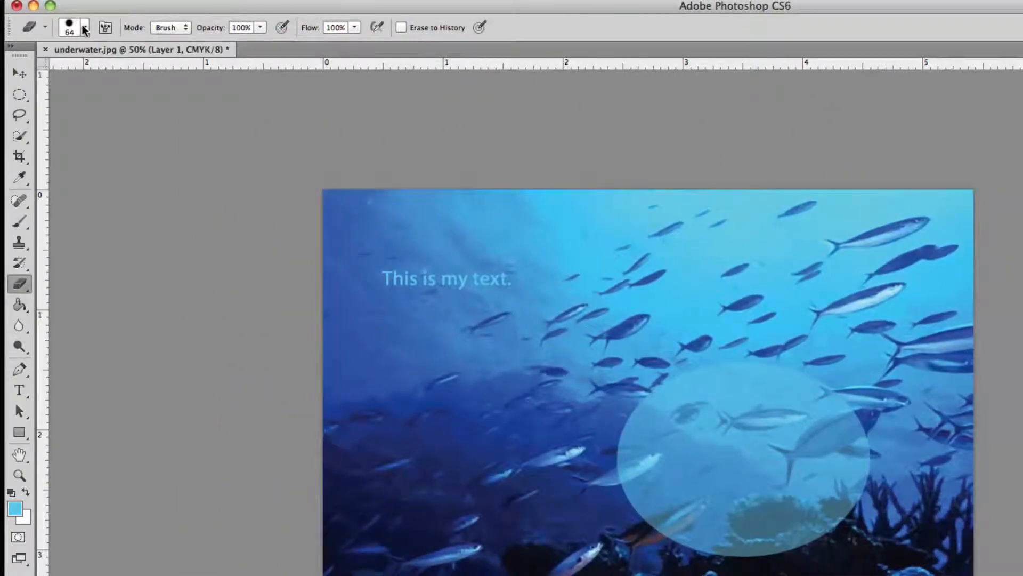
left_click(84, 27)
mouse_move(123, 82)
left_mouse_down()
mouse_move(151, 80)
mouse_move(110, 80)
left_mouse_up()
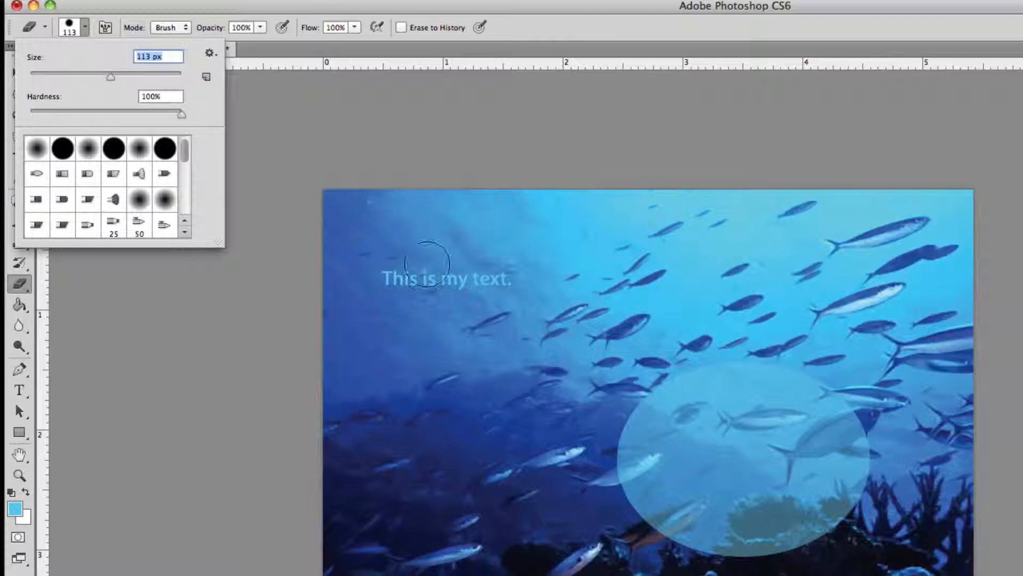
left_click_drag(109, 80, 150, 79)
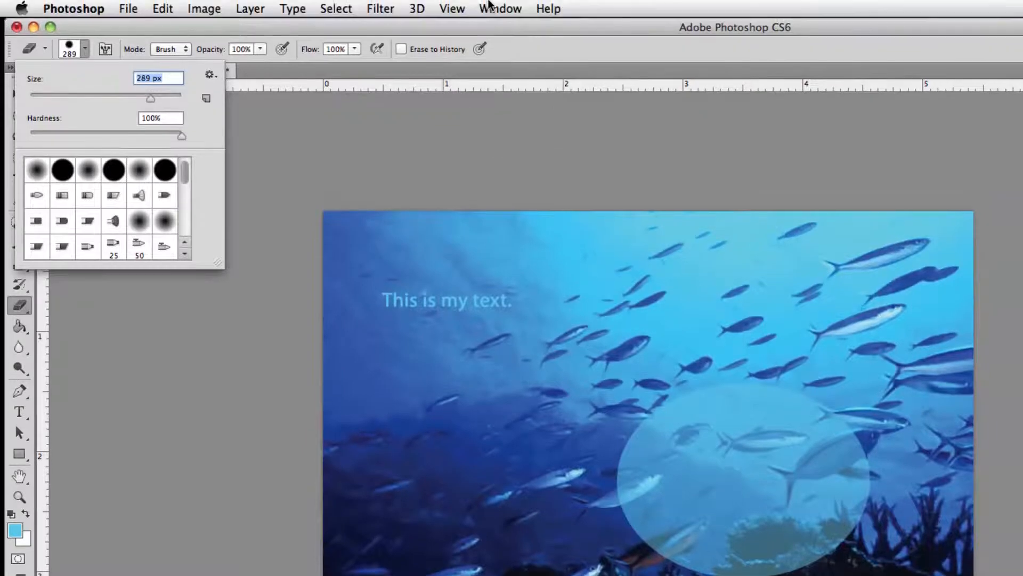
Hide the rulers around the image and show them again.
left_click(442, 8)
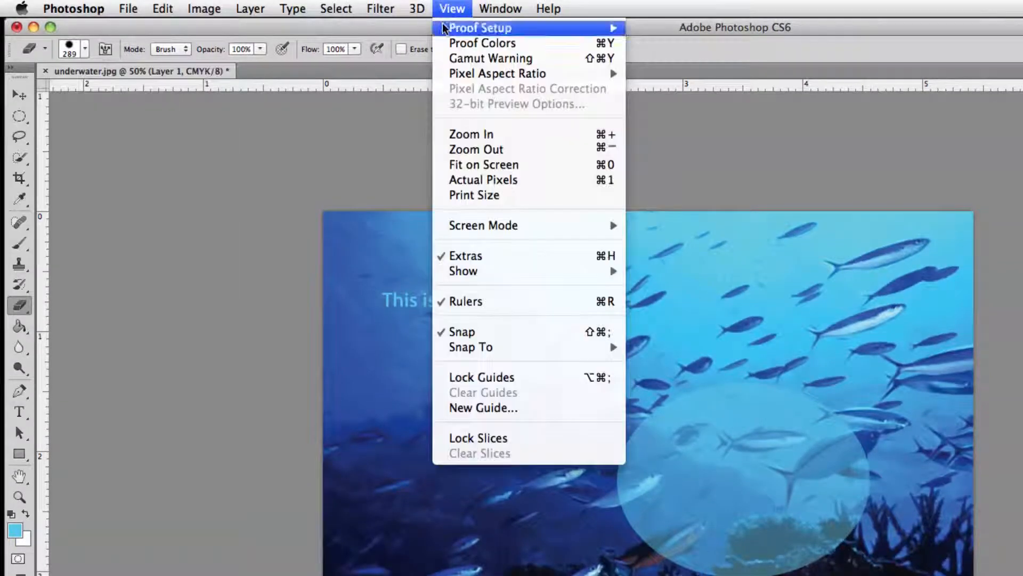
left_click(465, 299)
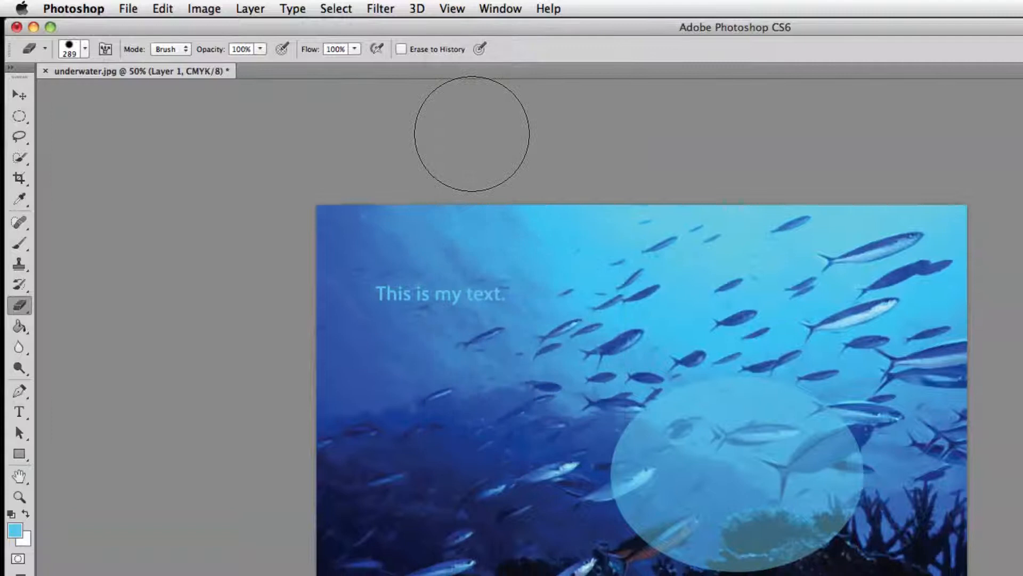
left_click(460, 8)
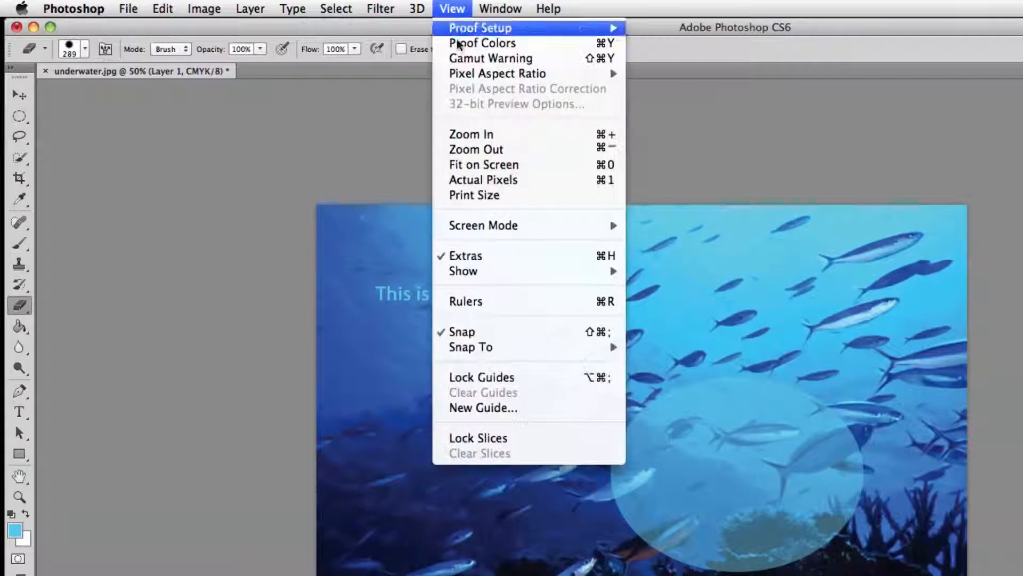
left_click(613, 302)
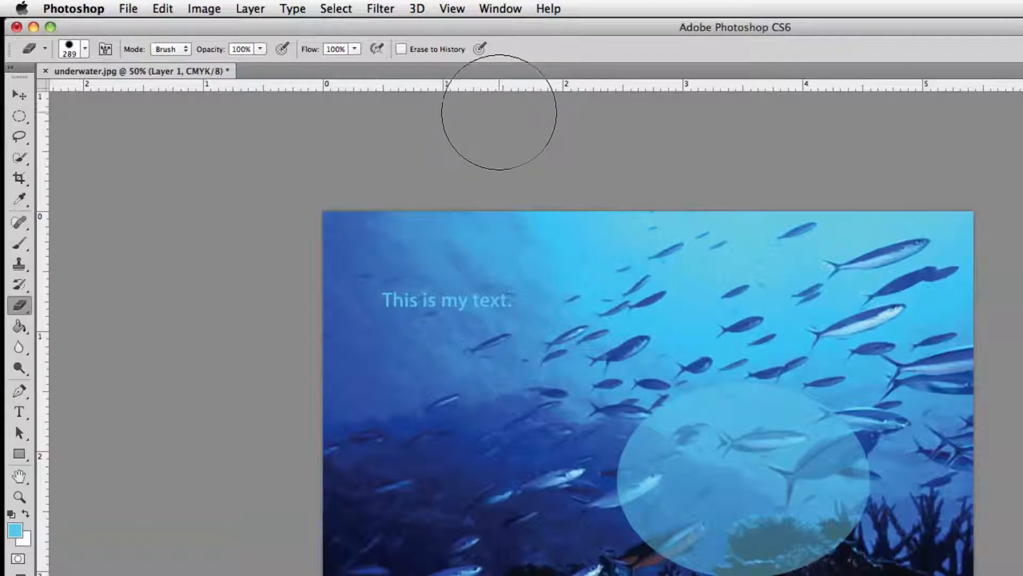
Erase the whole translucent ellipse from Layer 1 and switch to the Blur tool.
mouse_move(618, 394)
left_mouse_down()
mouse_move(645, 408)
mouse_move(785, 419)
mouse_move(800, 469)
mouse_move(746, 512)
mouse_move(671, 520)
mouse_move(792, 536)
left_mouse_up()
left_click_drag(793, 482, 843, 533)
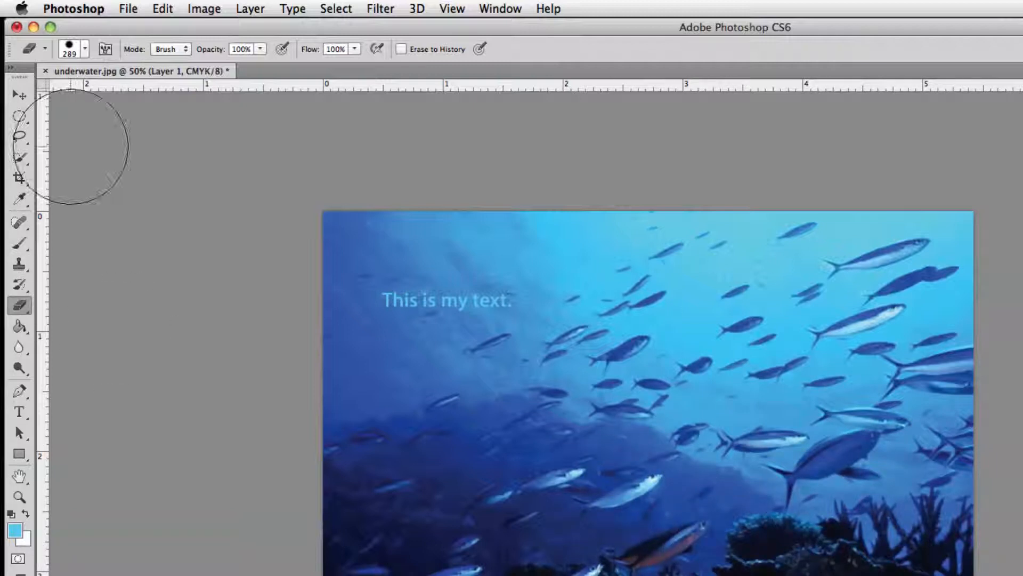
left_click(20, 348)
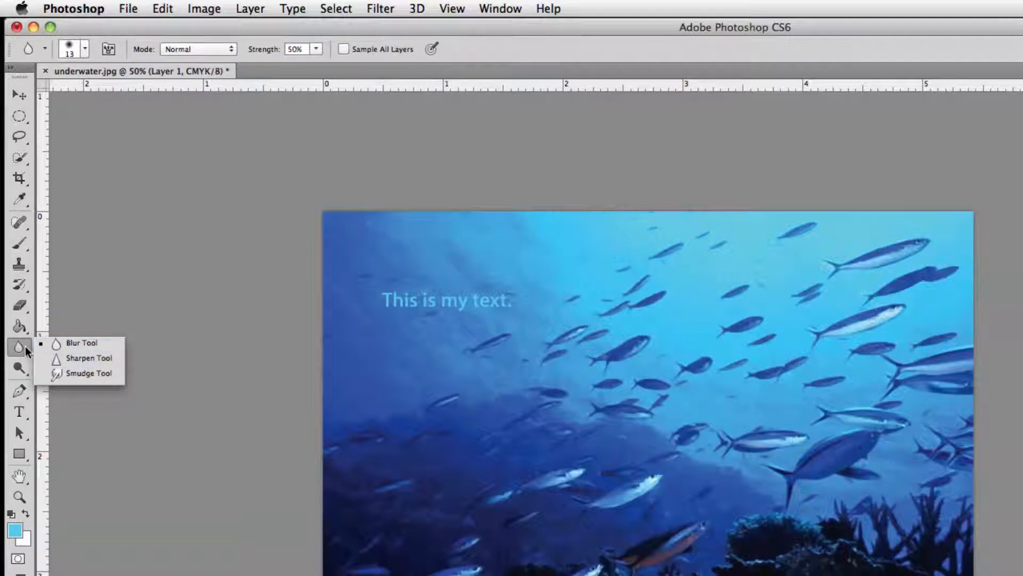
left_click(95, 311)
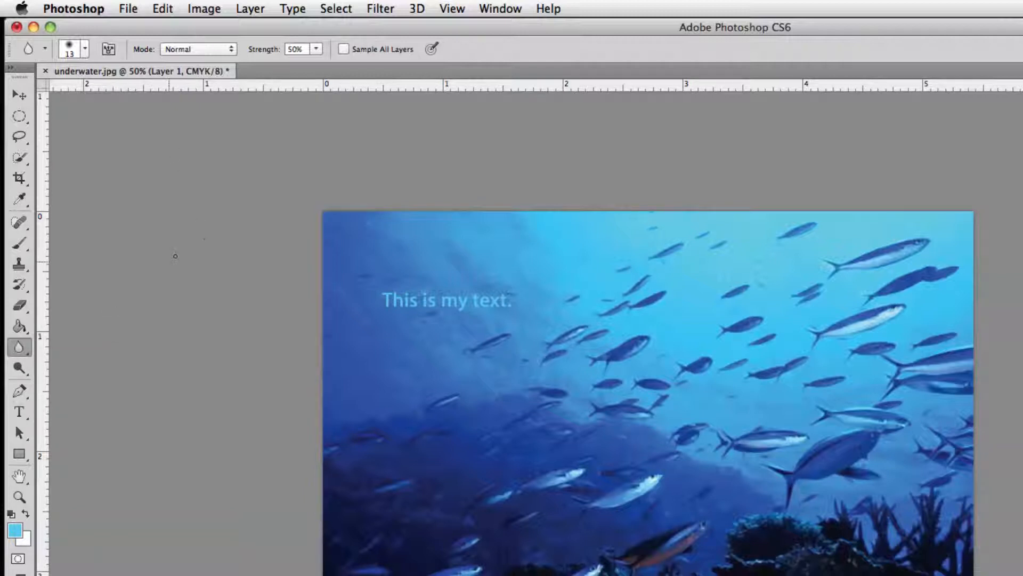
Examine the fish at 200%, pan across them with the Hand tool, and fit the image on screen again.
left_click(19, 477)
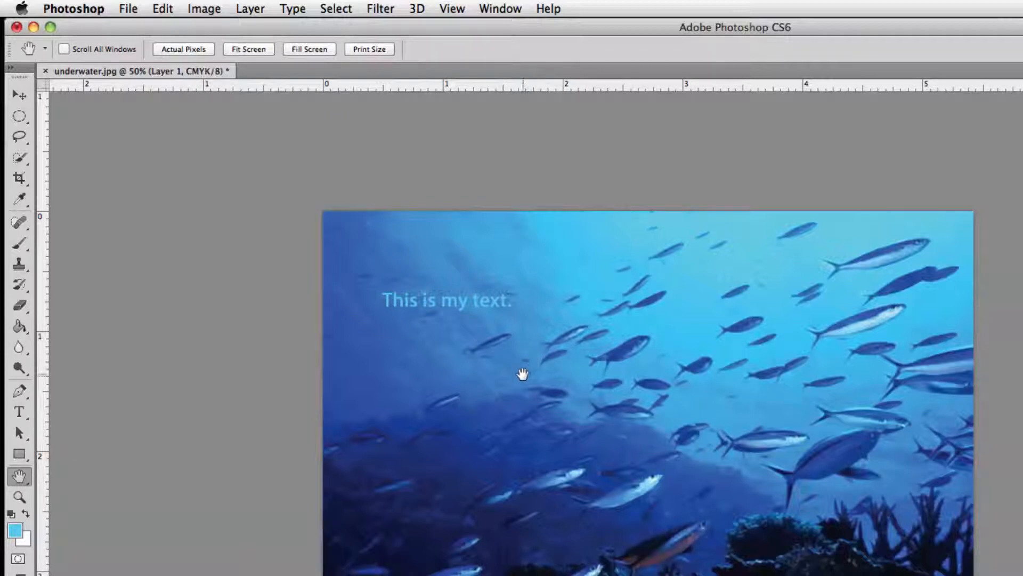
left_click(657, 414, "super")
left_click(657, 414, "super")
left_click(657, 414, "super")
left_click_drag(666, 416, 666, 156)
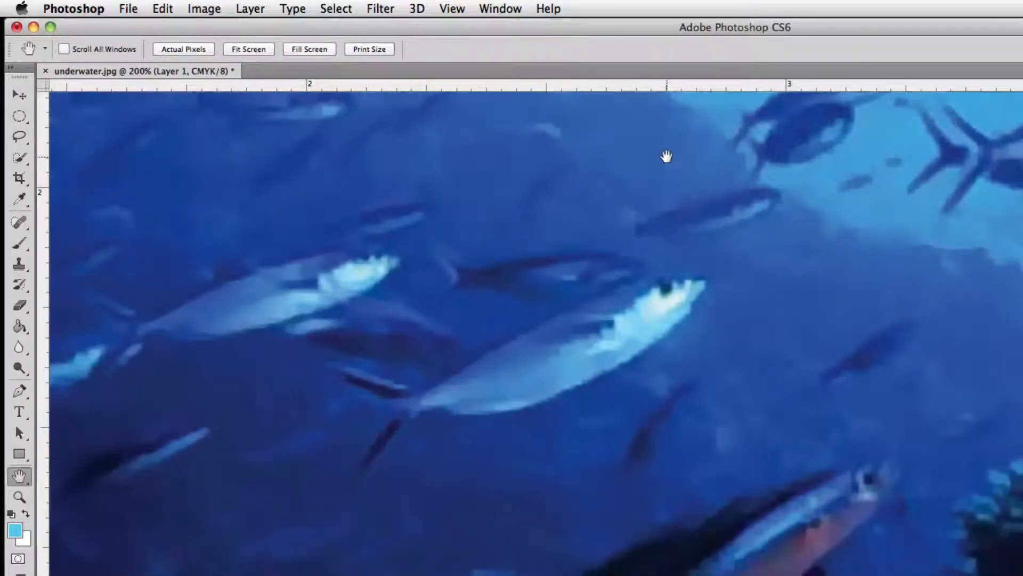
key("super+0")
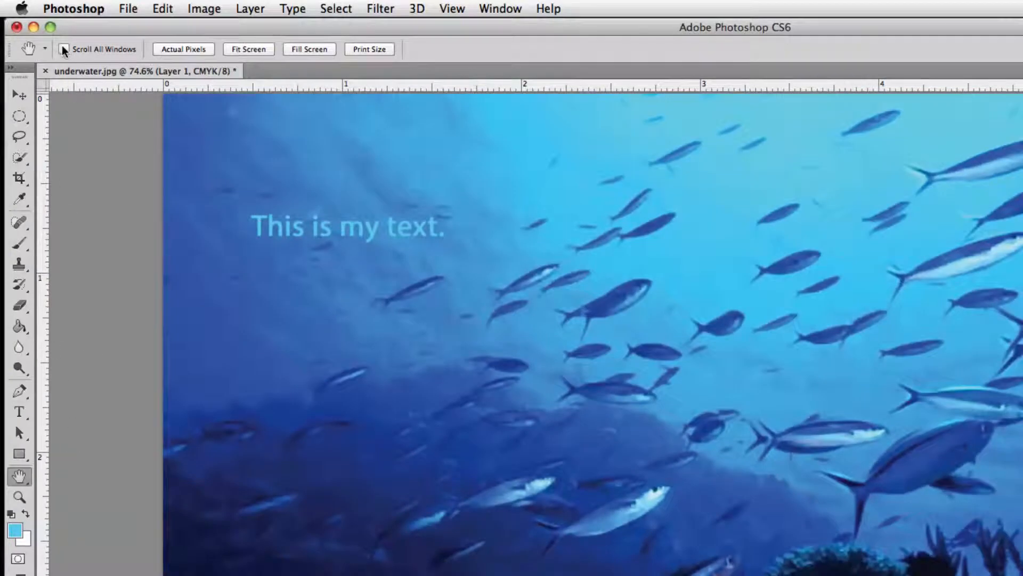
Uncover the Photoshop_tools shortcut chart in Preview to review it, and return to the Photoshop window.
left_click_drag(438, 27, 0, 137)
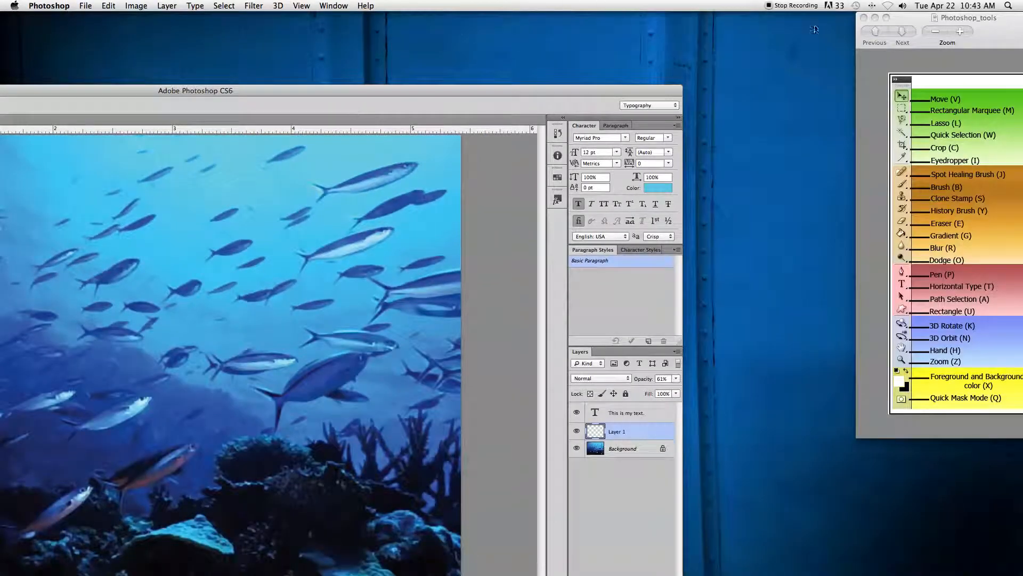
left_click_drag(904, 22, 371, 88)
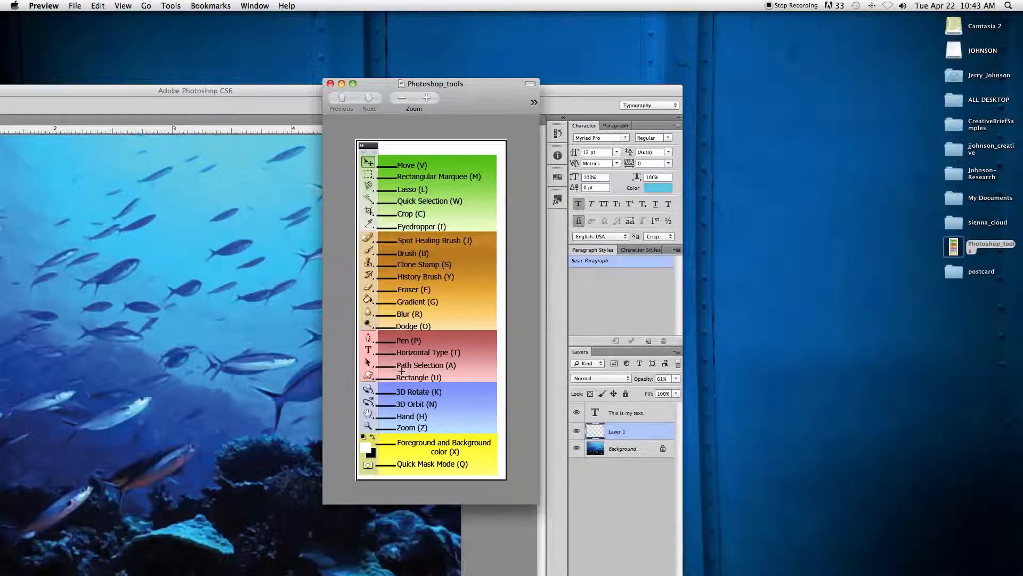
mouse_move(450, 102)
left_mouse_down()
mouse_move(450, 79)
mouse_move(485, 85)
mouse_move(768, 55)
left_mouse_up()
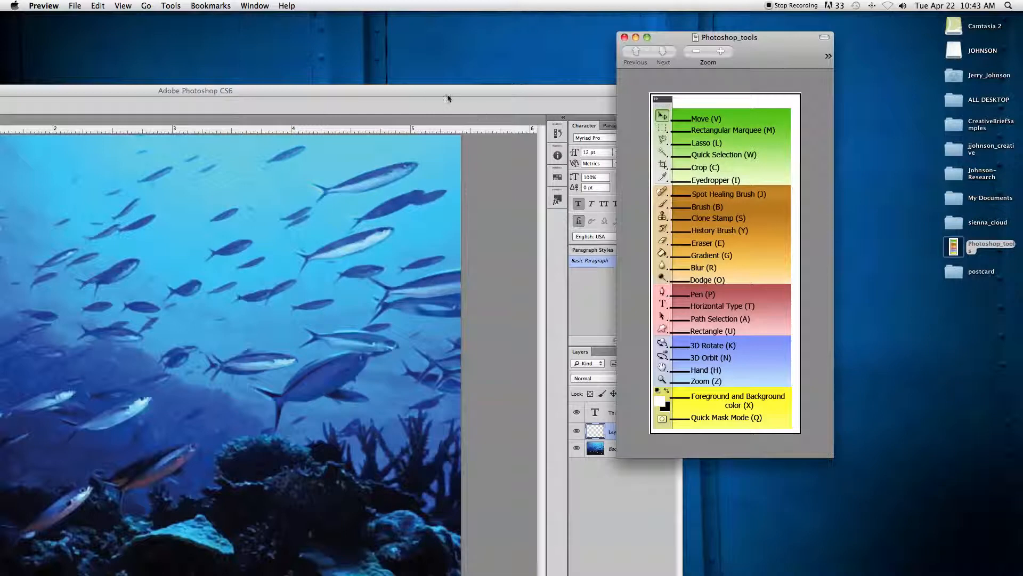
left_click(447, 95)
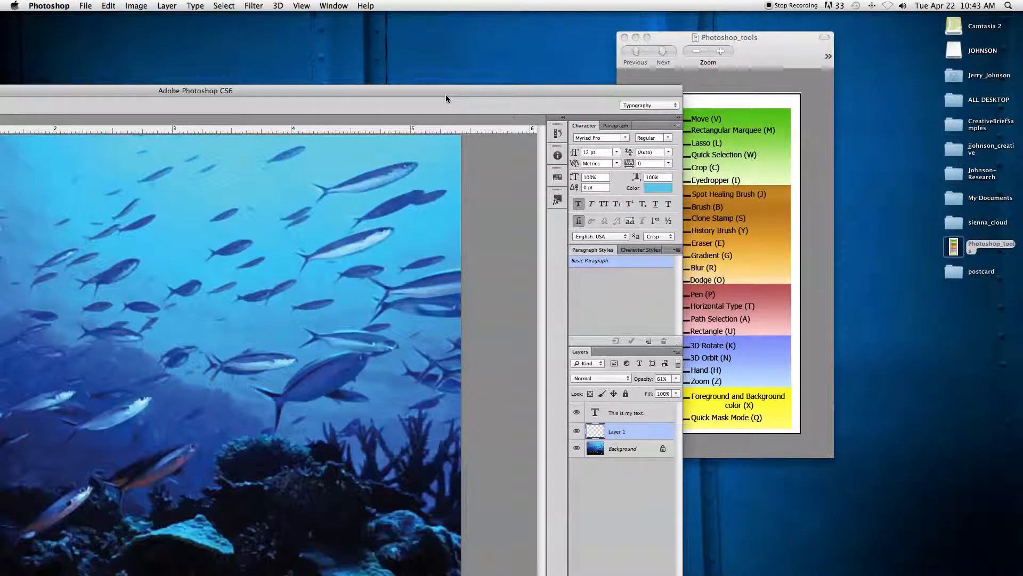
double_click(241, 90)
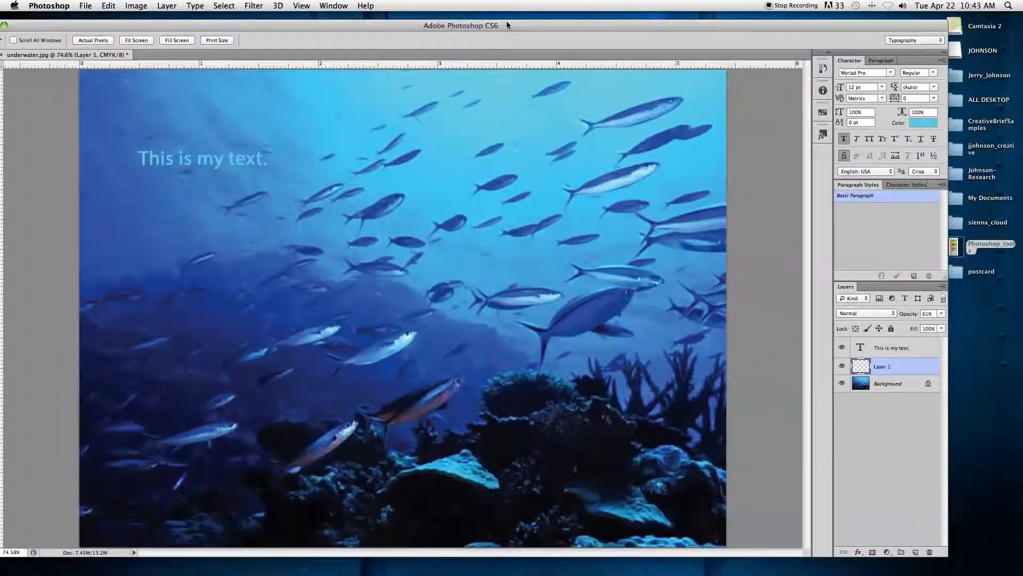